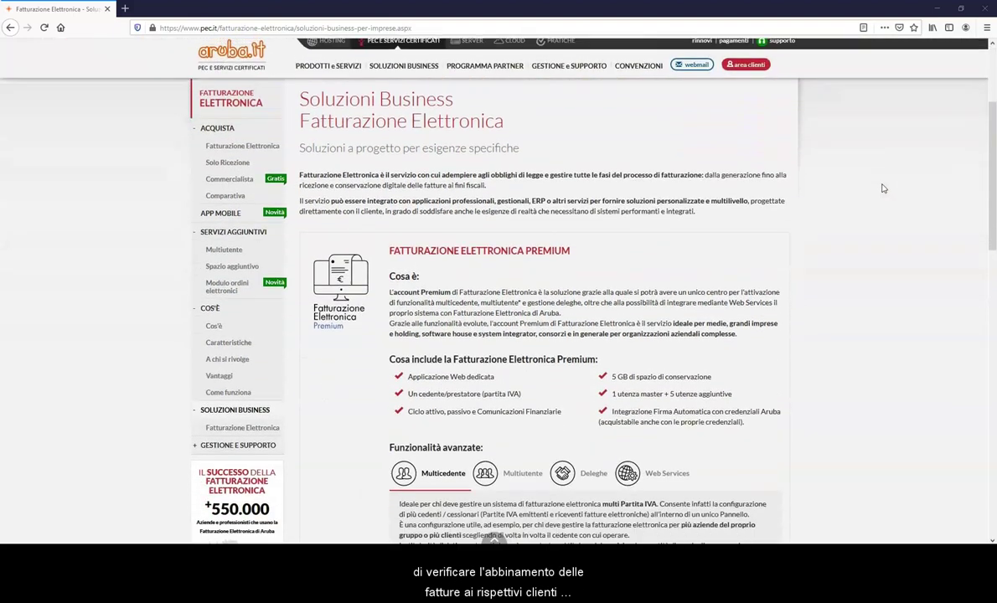
Browse the Soluzioni Business Fatturazione Elettronica page, then open a blank browser tab.
scroll(882, 187, down, 3)
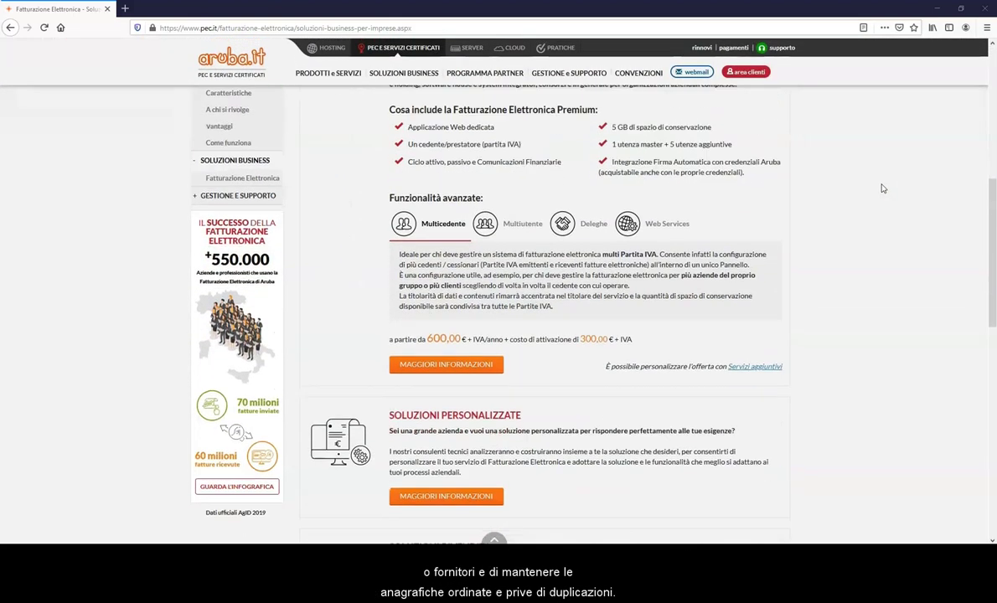
scroll(880, 189, down, 4)
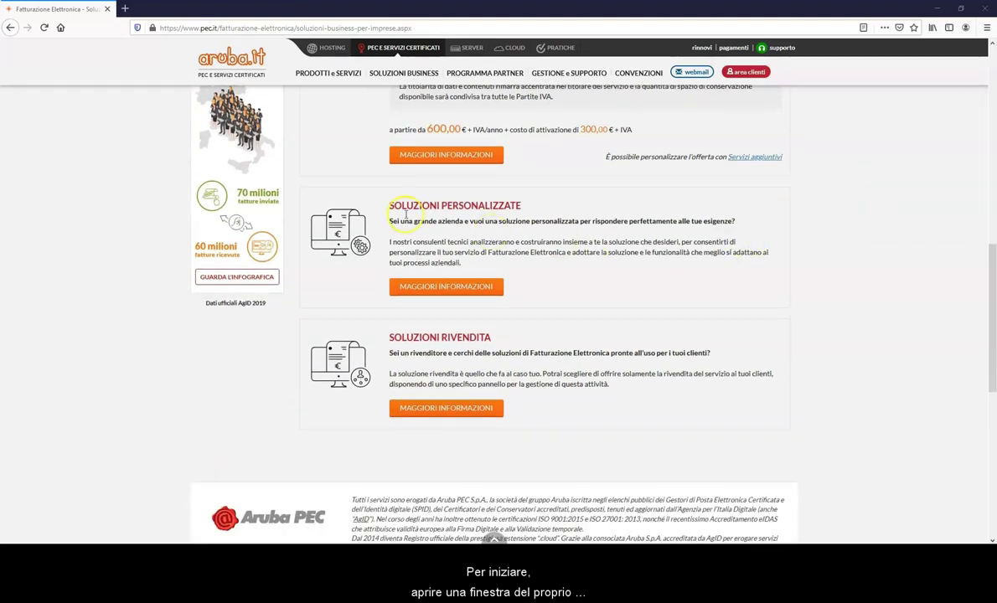
click(125, 8)
Go to fatturazioneelettronica.aruba.it and sign in with the account username and password.
text(fatturazione)
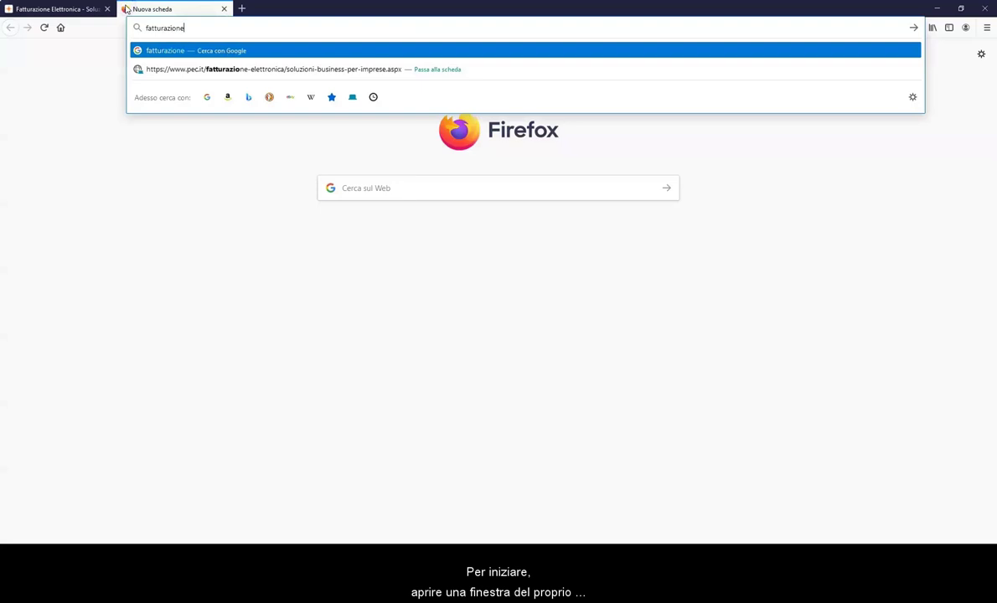
text(elettroni)
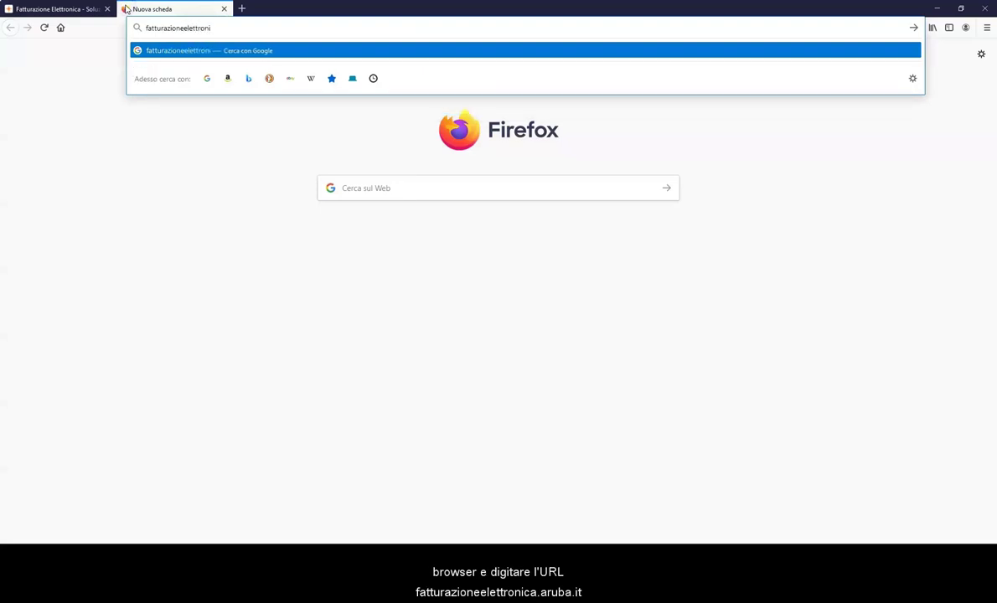
text(ca.aruba.it)
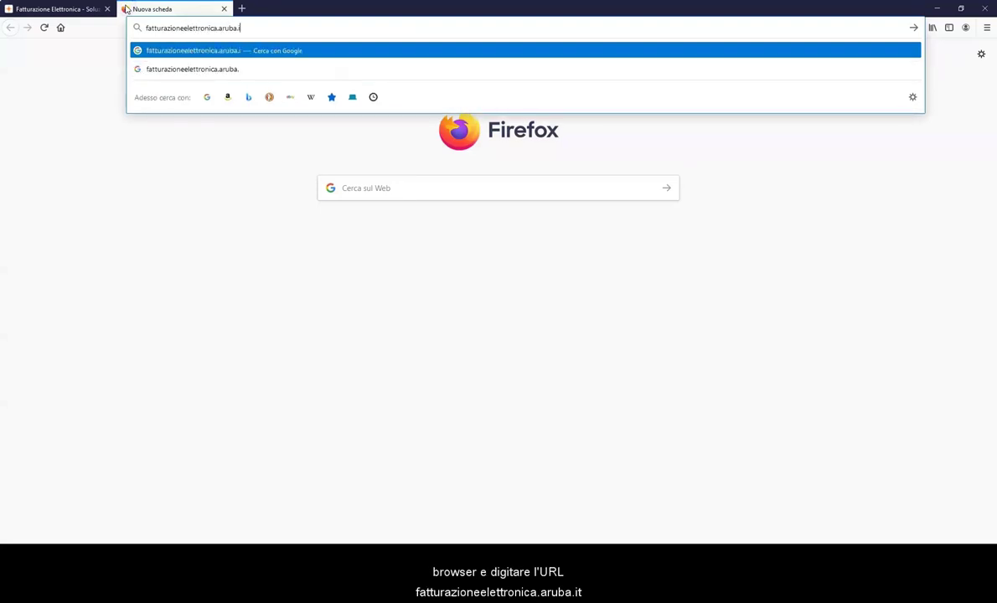
key(Return)
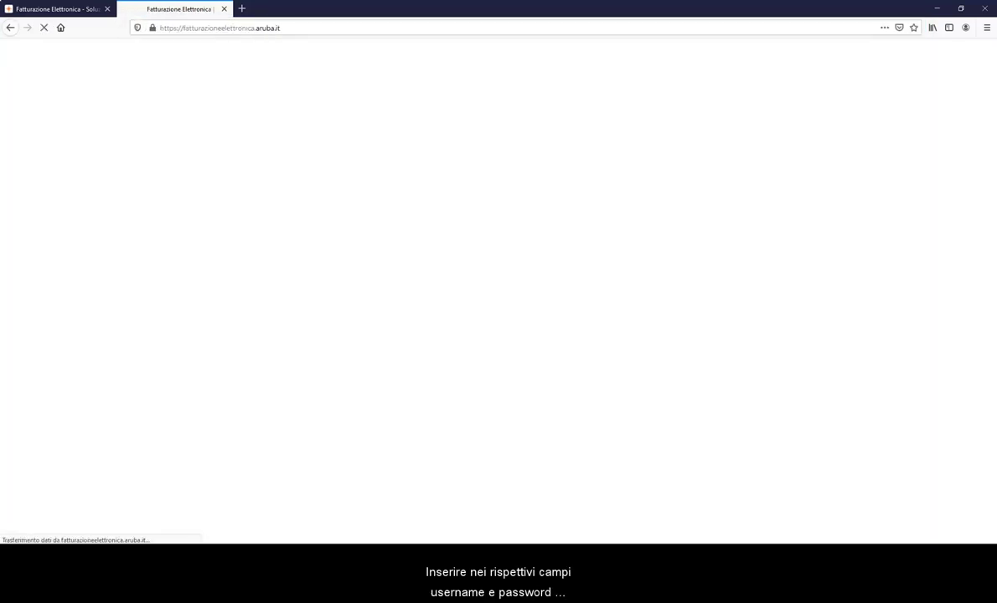
click(756, 312)
text(user)
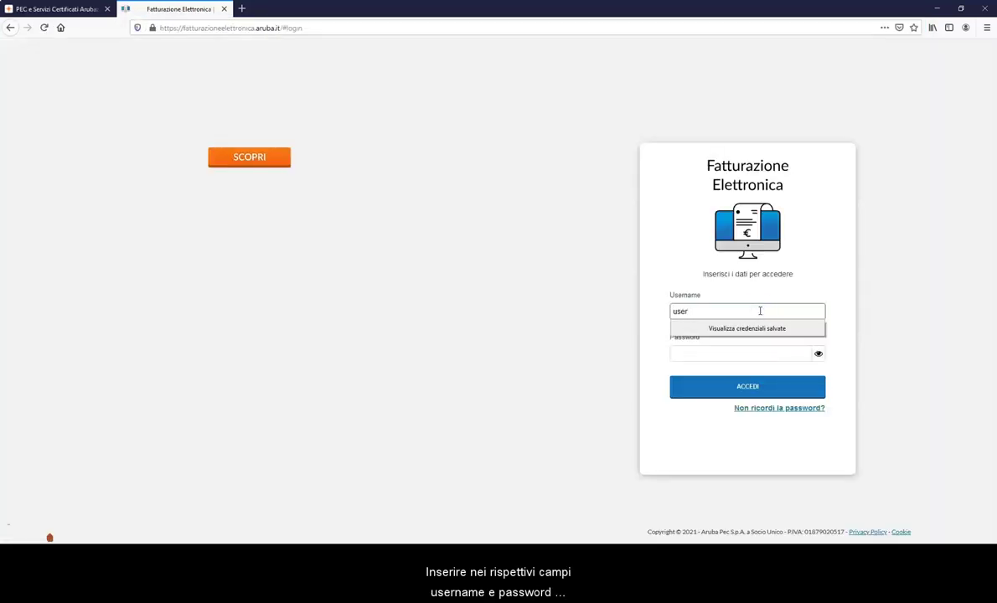
text(name_012)
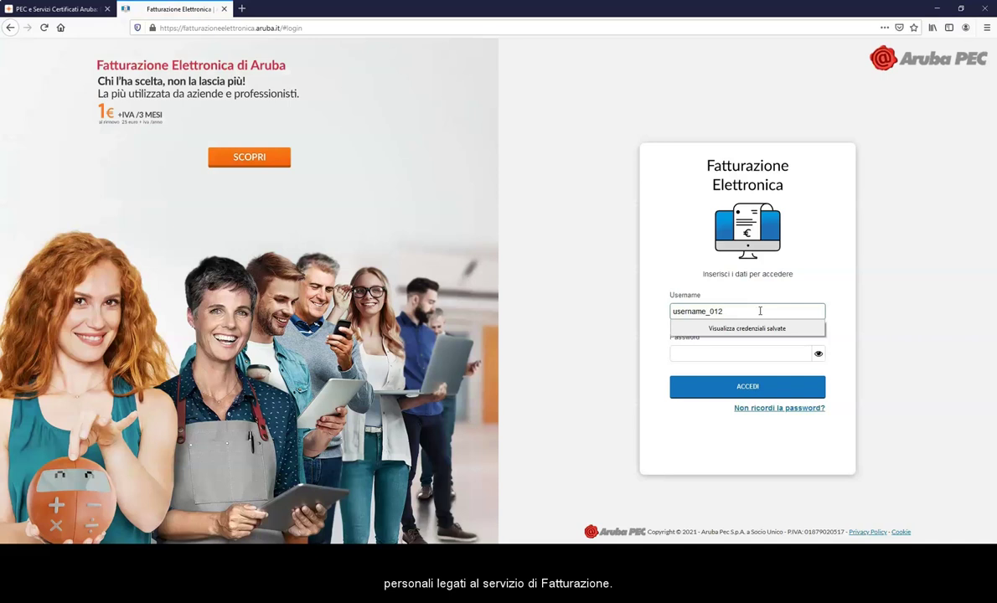
click(746, 352)
text(••••••••••••••)
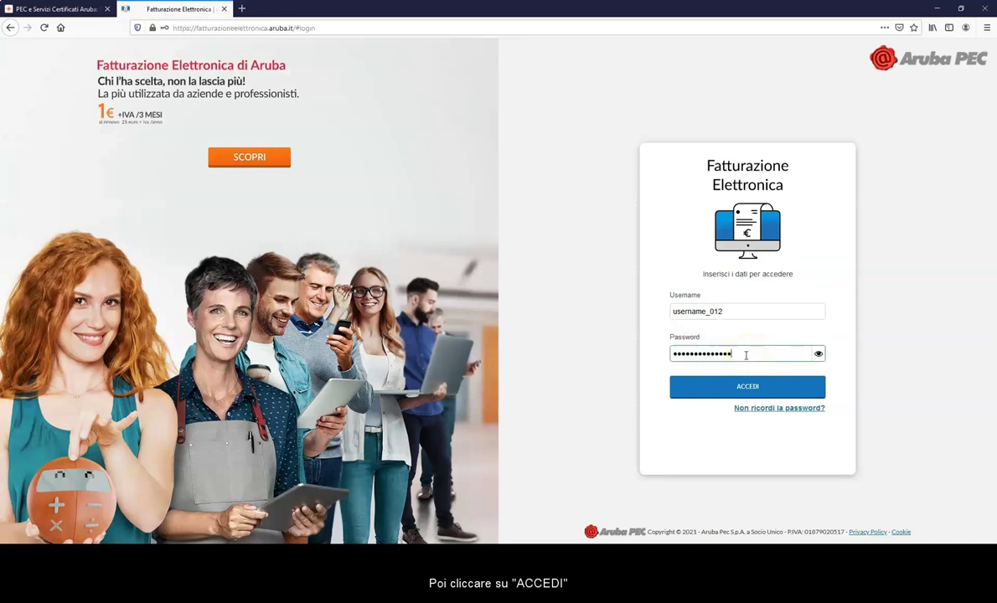
click(749, 388)
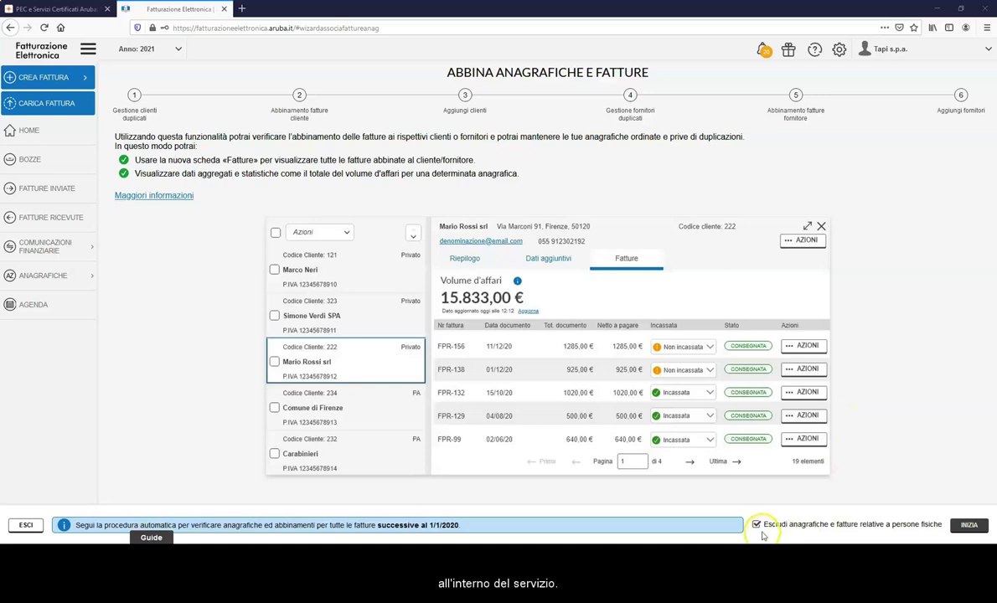
Start the matching wizard with the persone fisiche exclusion left enabled.
click(968, 526)
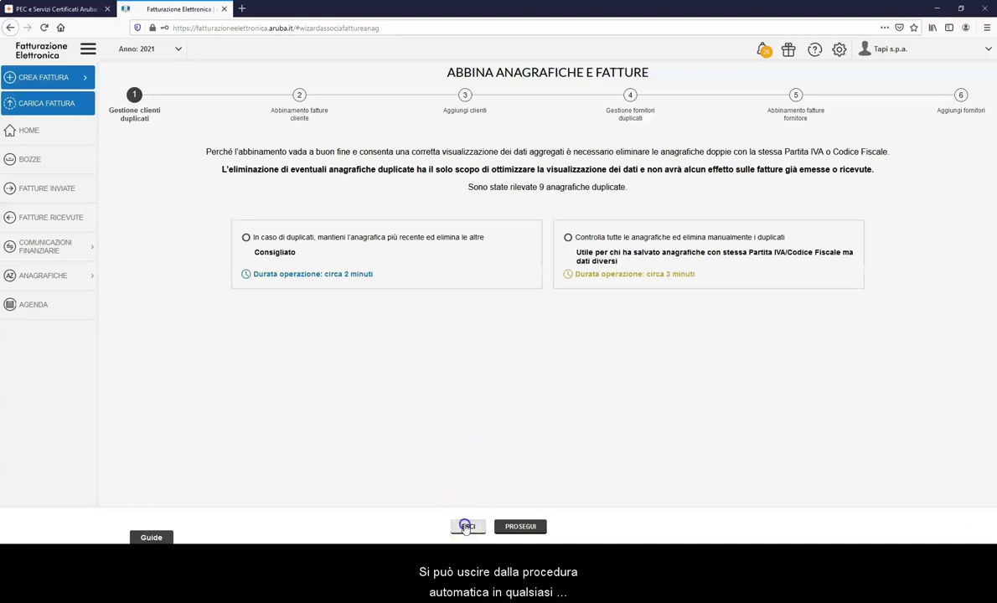
Exit the matching wizard, choosing ESCI SENZA SALVARE.
click(466, 526)
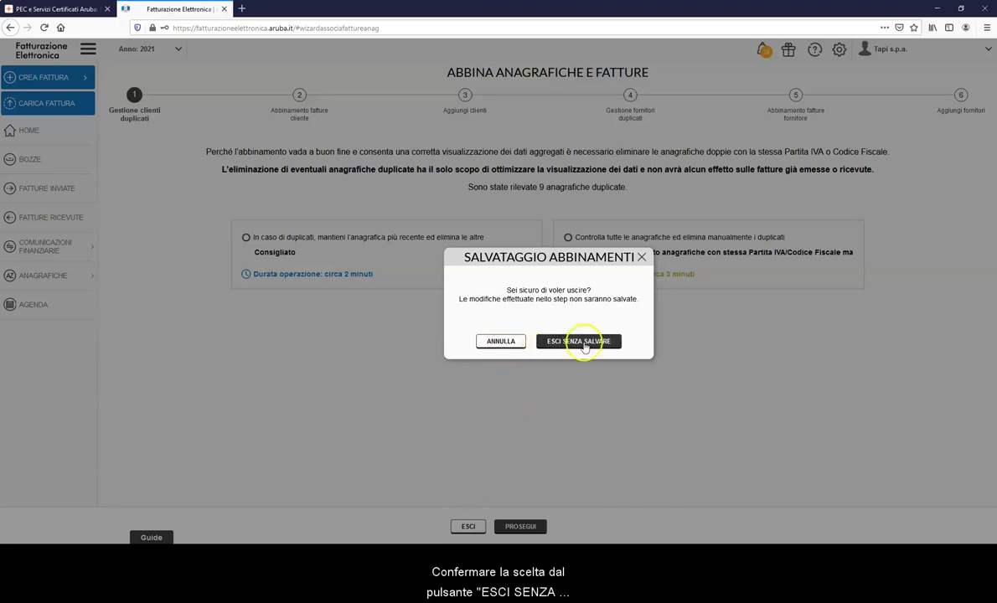
click(580, 342)
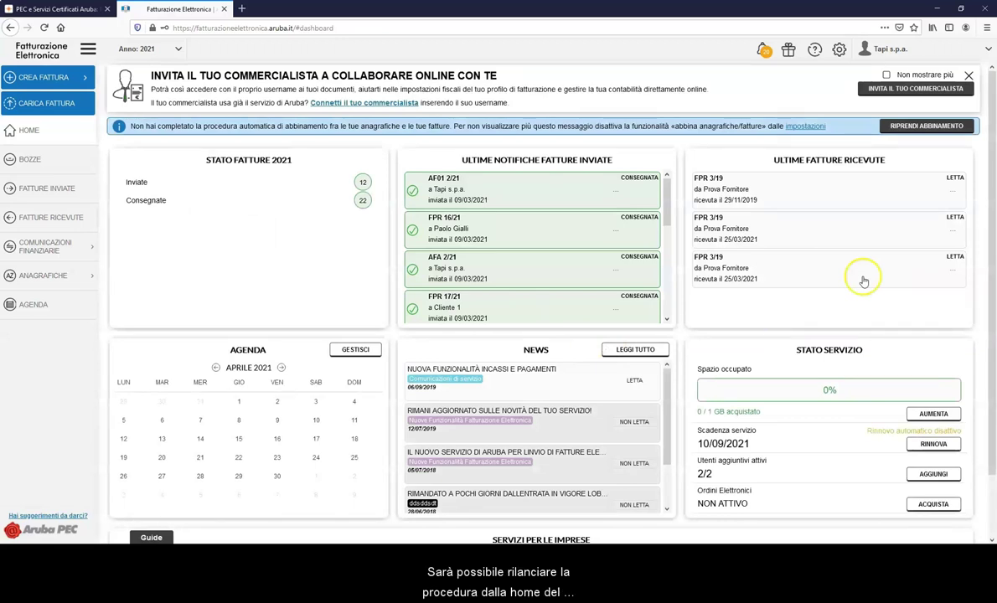
Resume the interrupted matching wizard from the dashboard notice with RIPRENDI ABBINAMENTO.
click(931, 130)
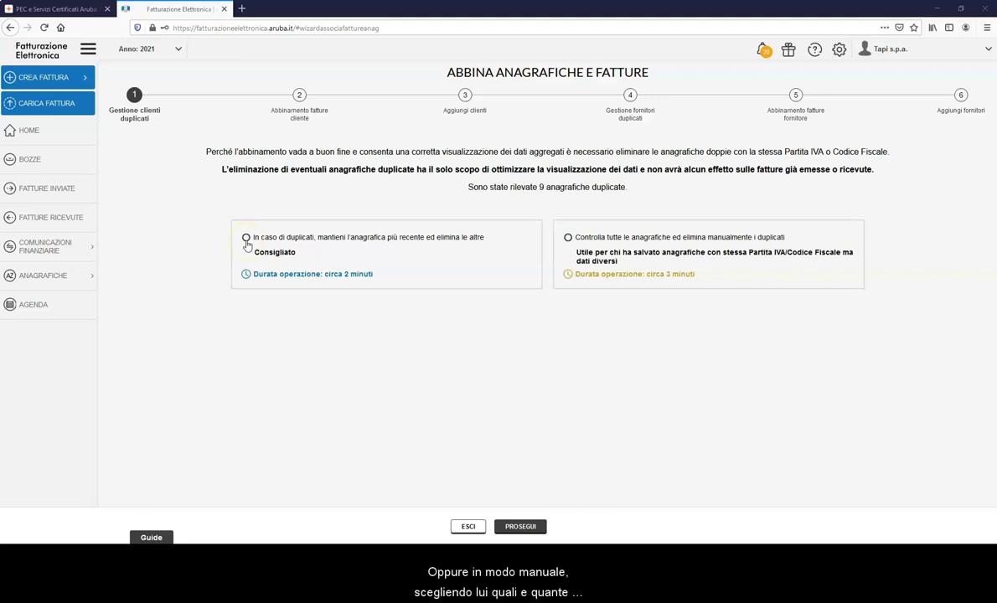
Choose manual review of all duplicate client records and browse the duplicate groups.
click(569, 239)
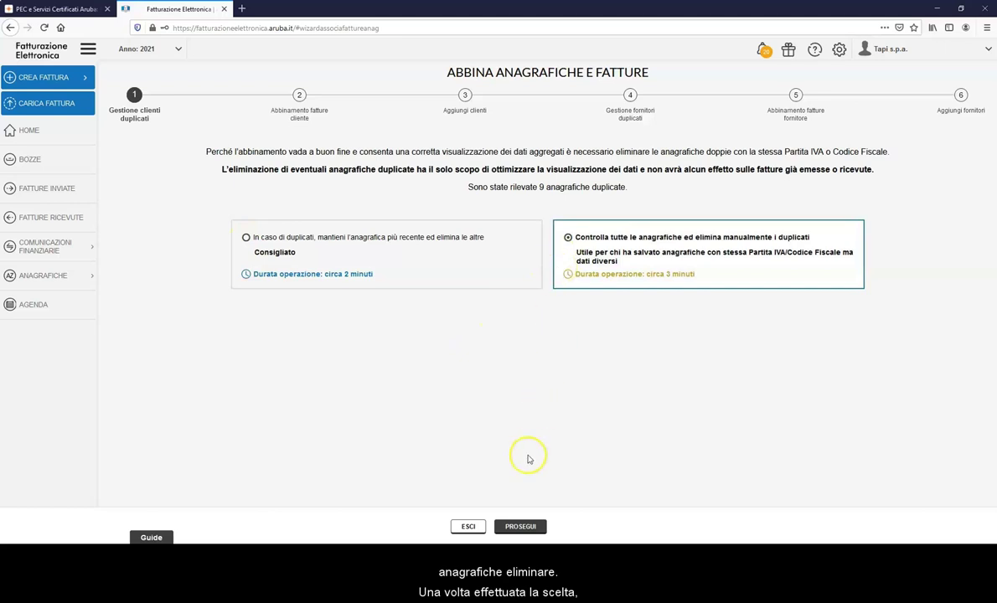
click(517, 527)
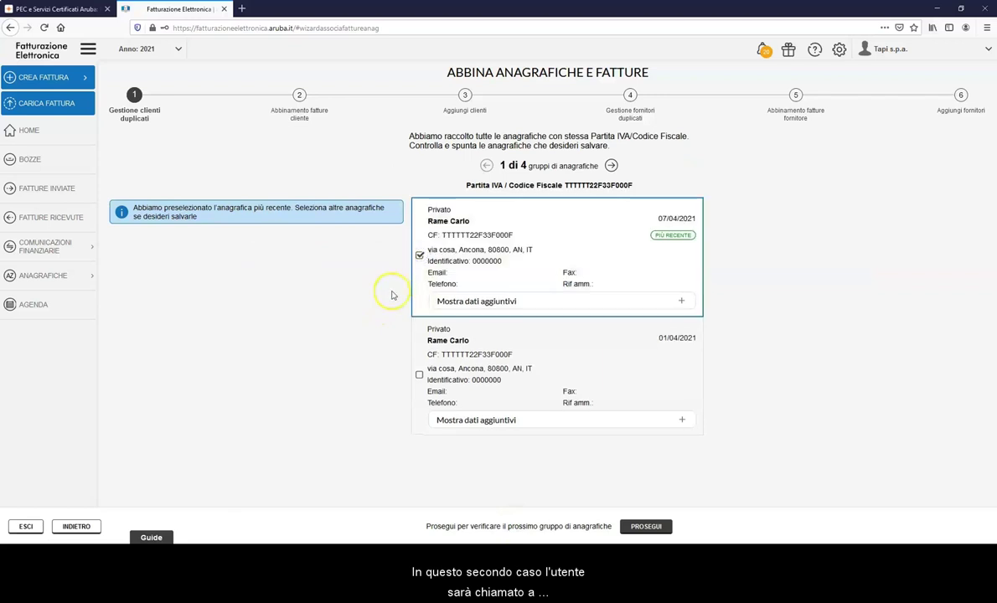
click(611, 166)
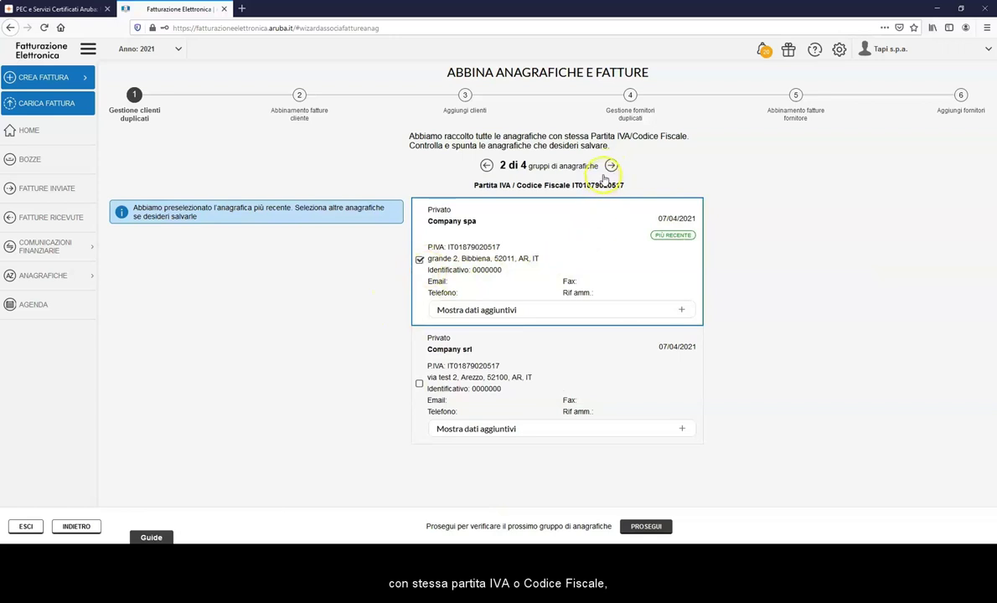
click(611, 166)
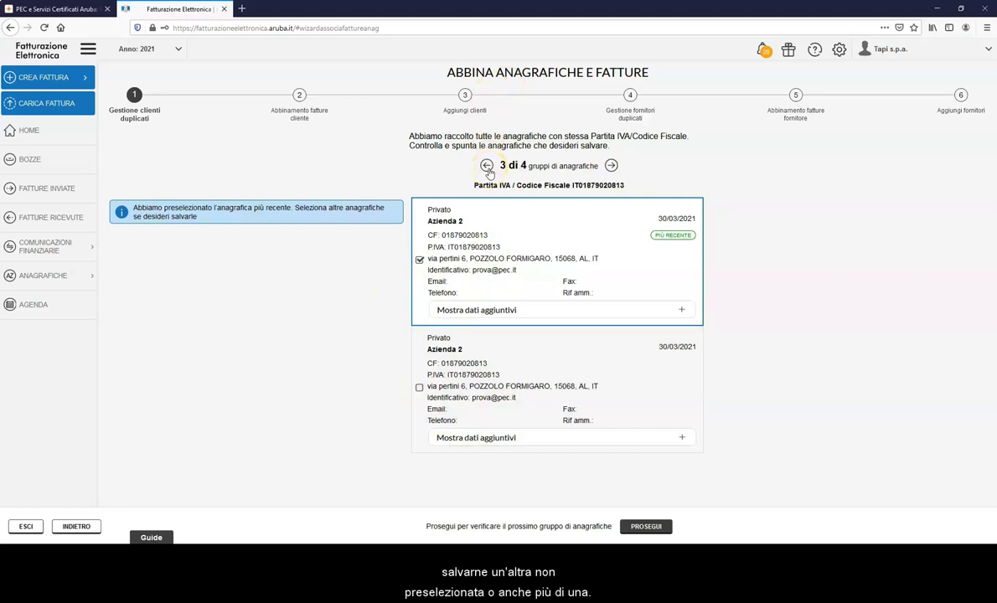
click(487, 166)
click(486, 167)
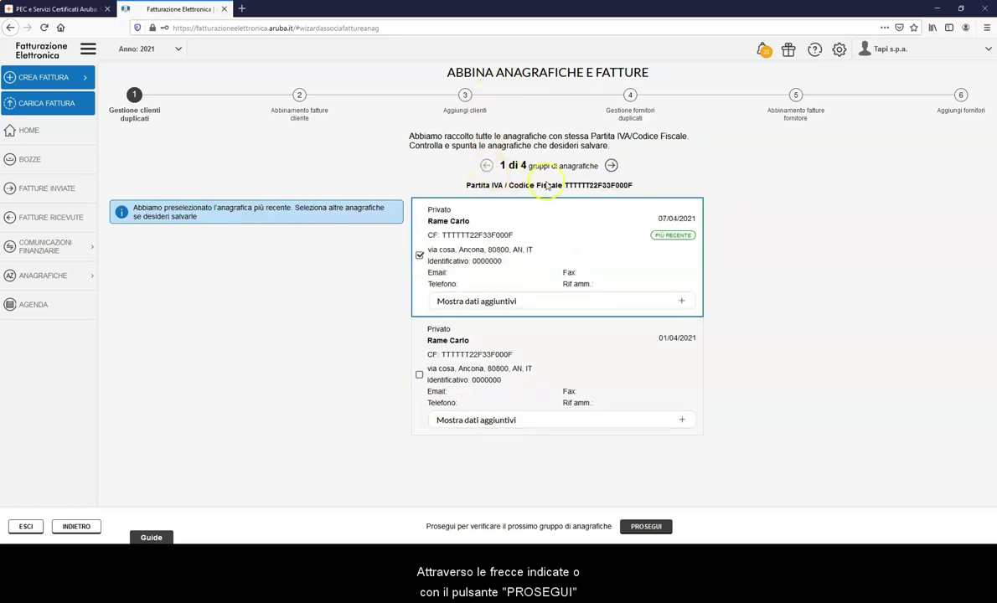
click(610, 166)
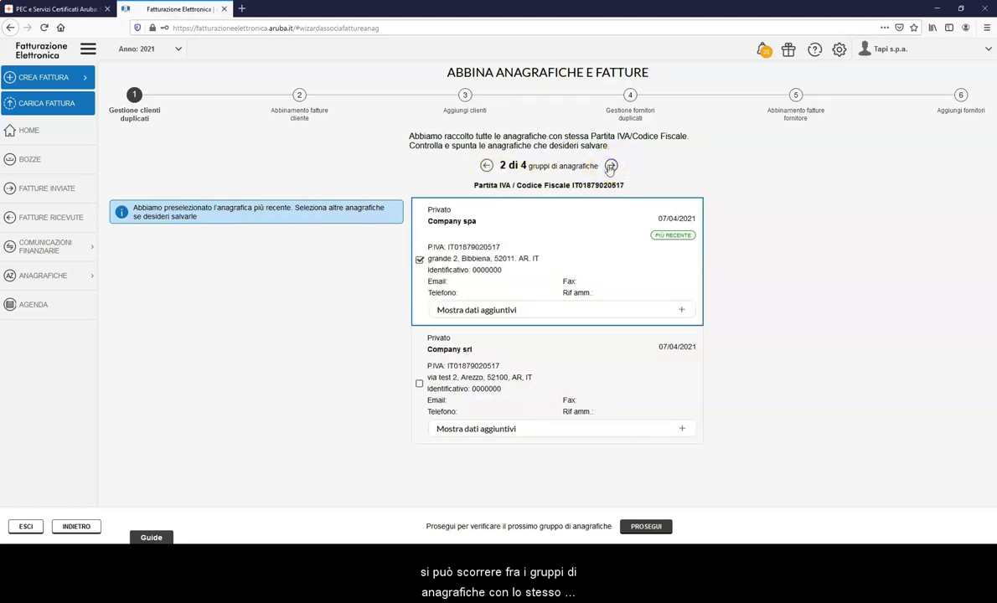
click(611, 166)
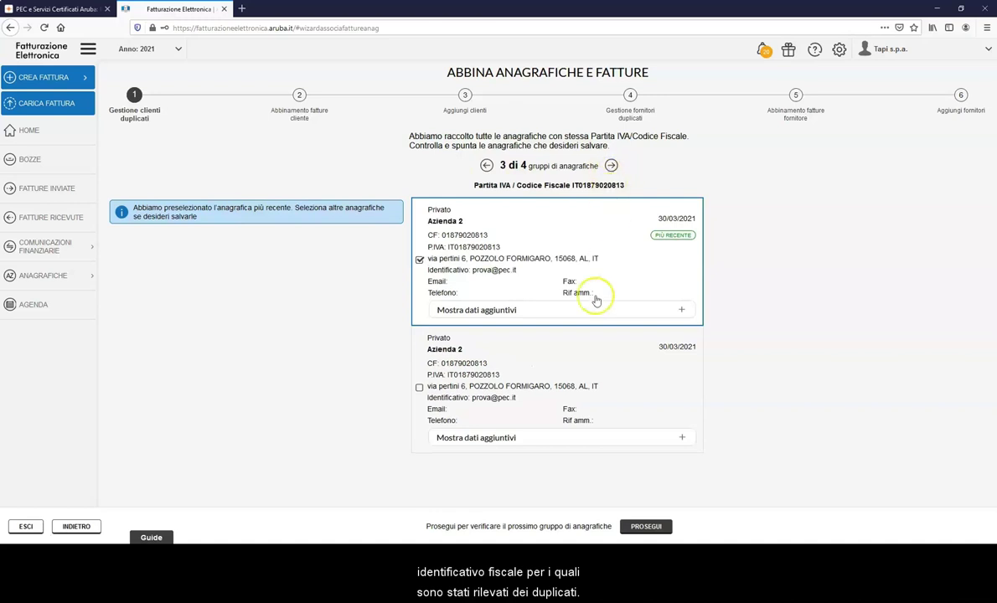
click(418, 388)
click(611, 166)
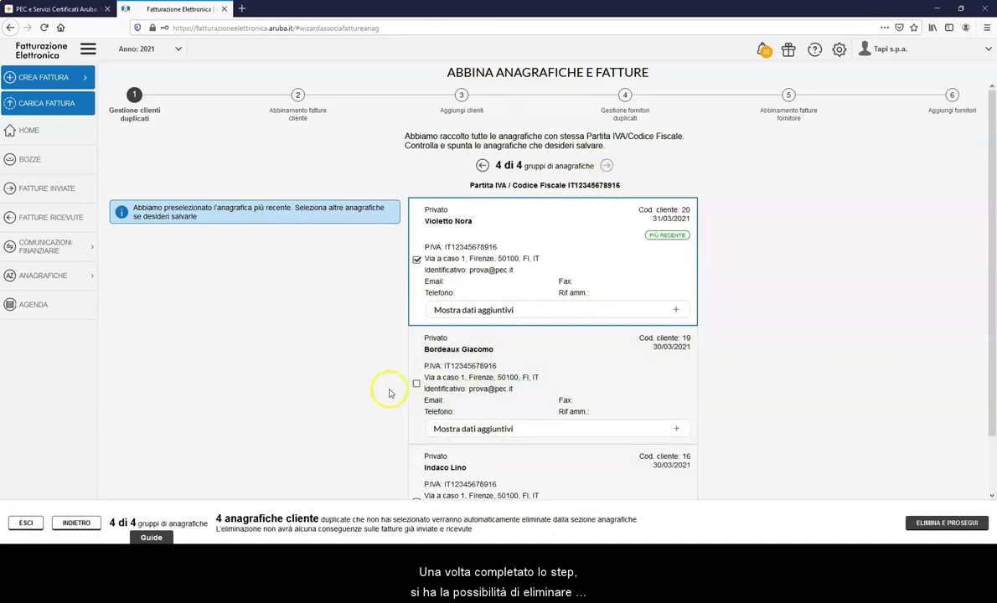
click(417, 383)
scroll(423, 390, down, 1)
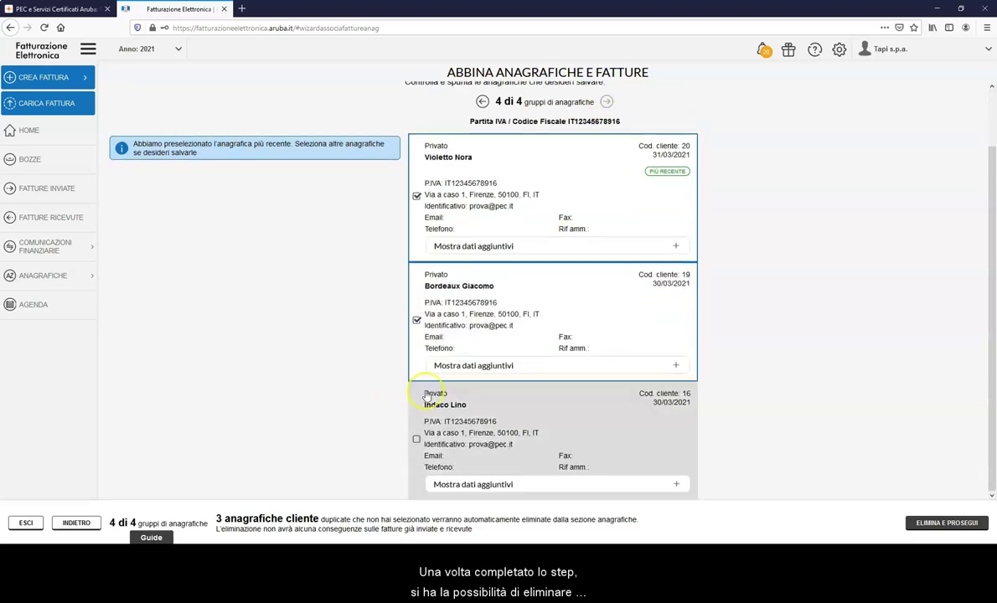
click(416, 439)
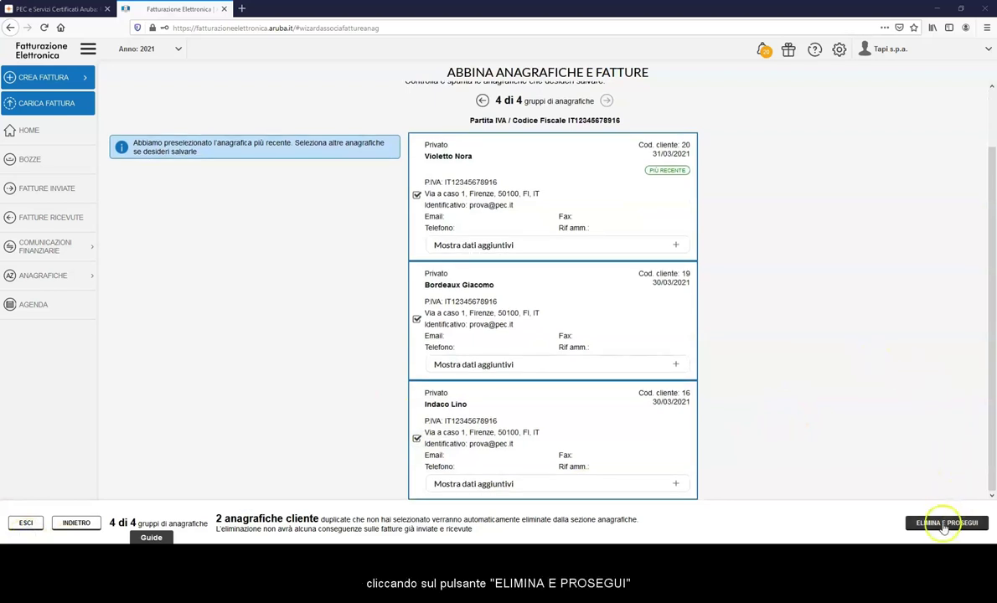
Delete the 2 unselected duplicate clients and resume matching once deletion finishes.
click(945, 523)
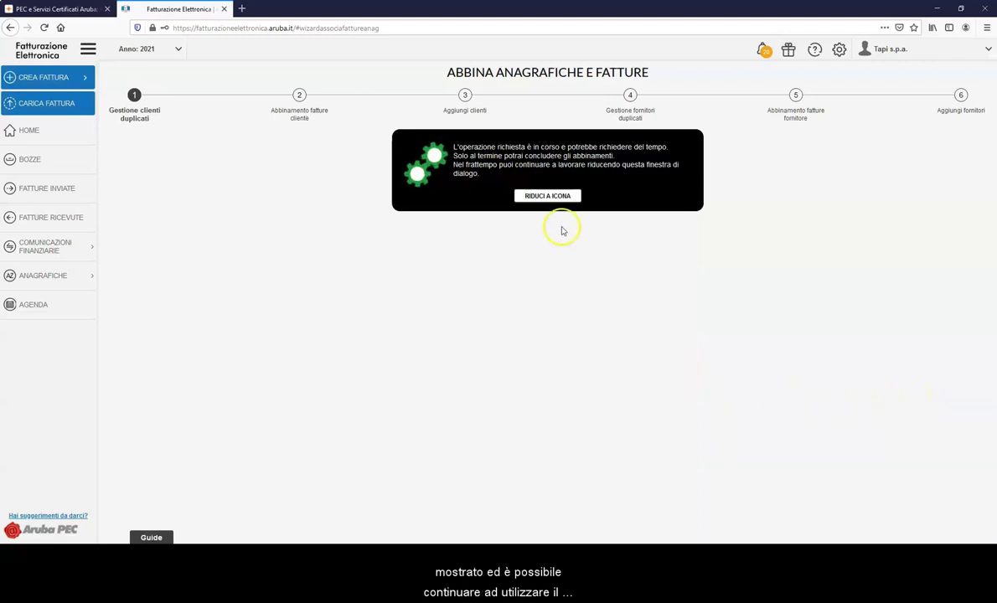
click(547, 196)
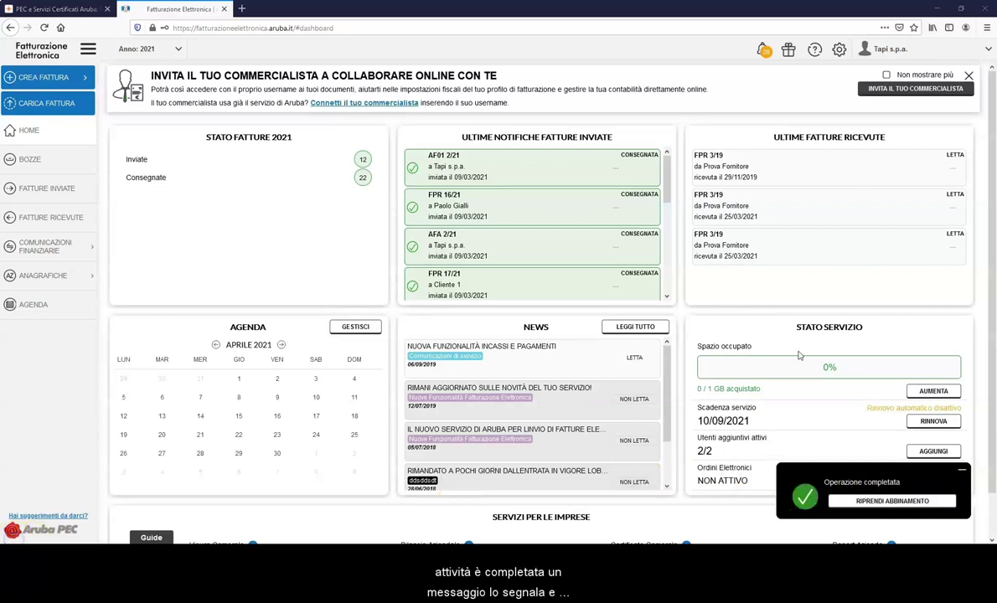
click(892, 503)
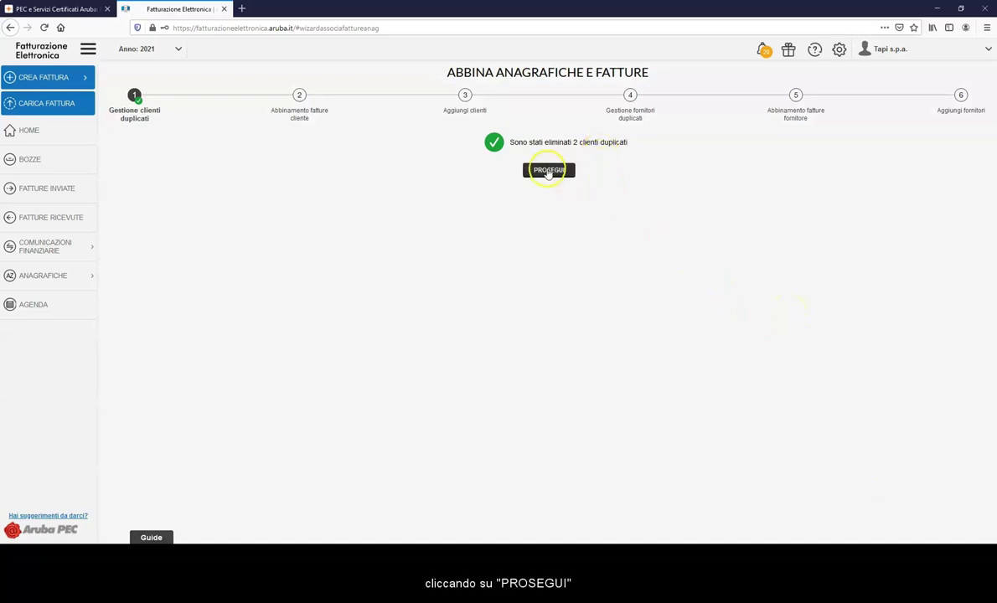
click(548, 171)
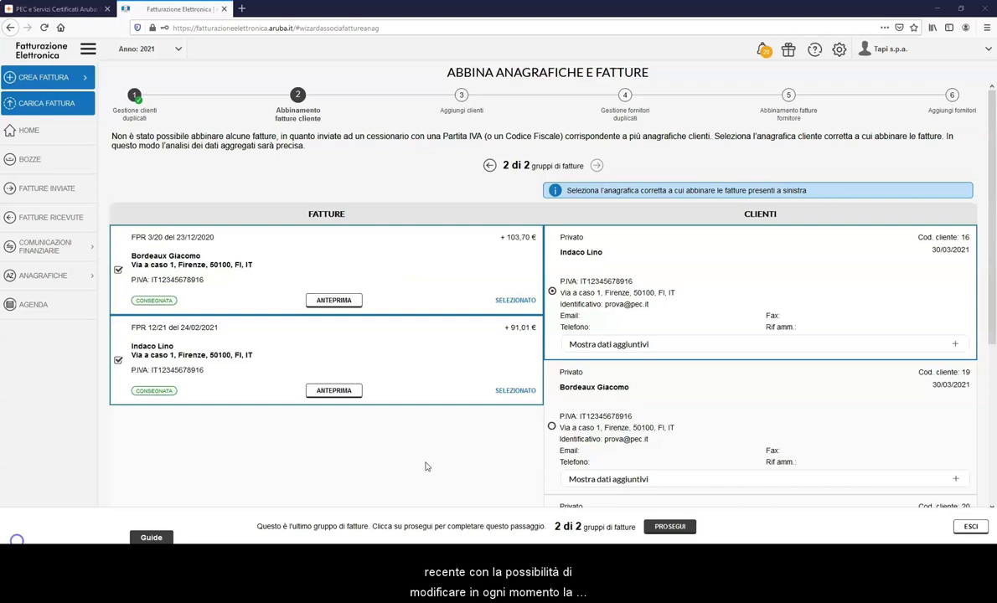
click(433, 465)
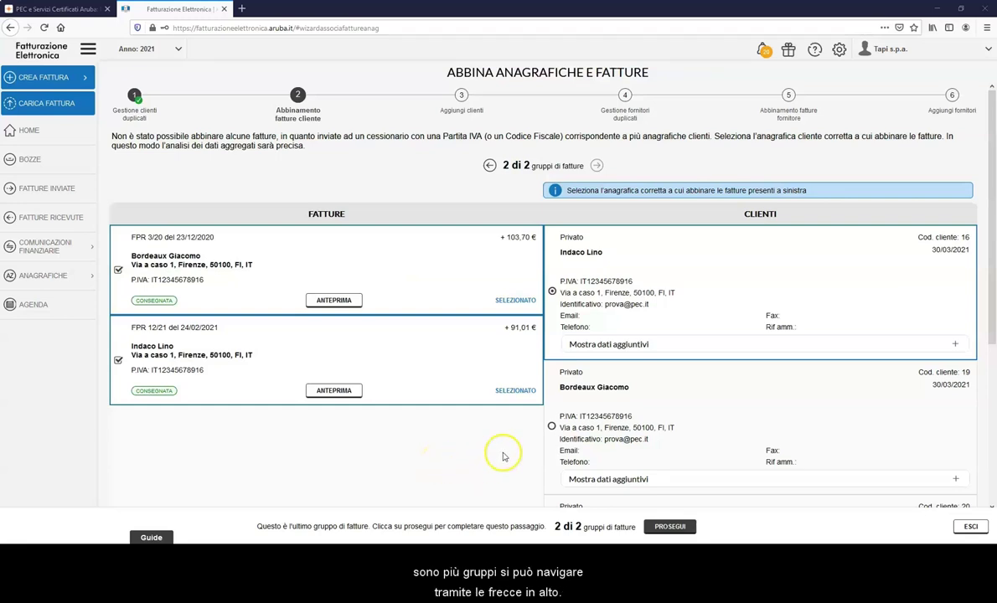
click(552, 427)
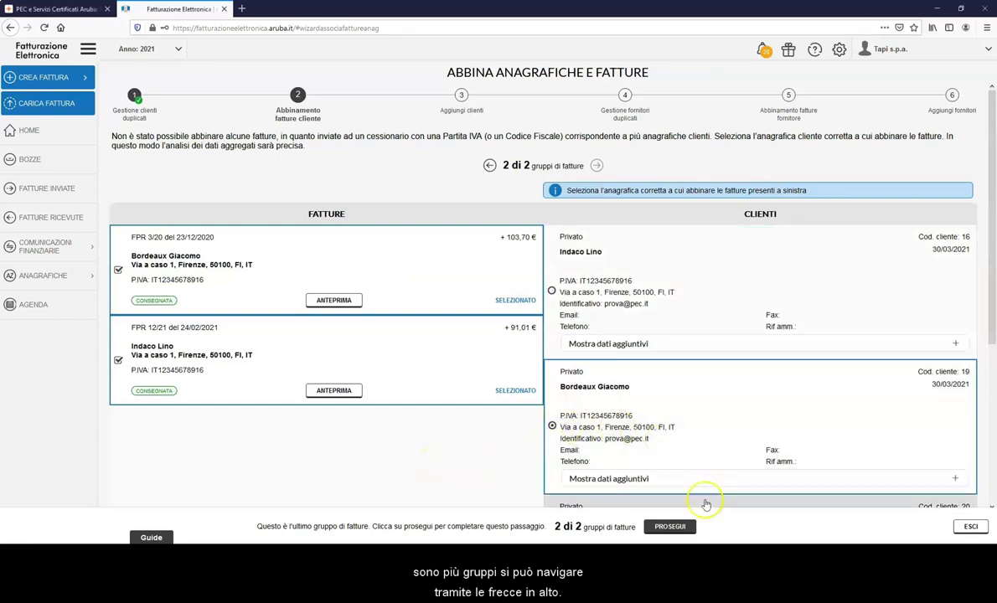
click(670, 527)
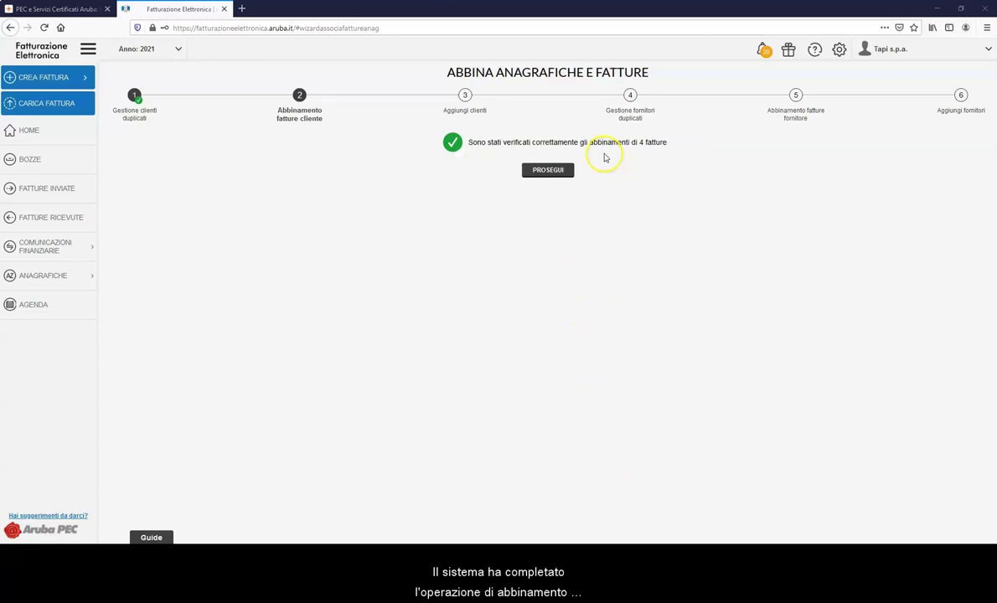
click(545, 172)
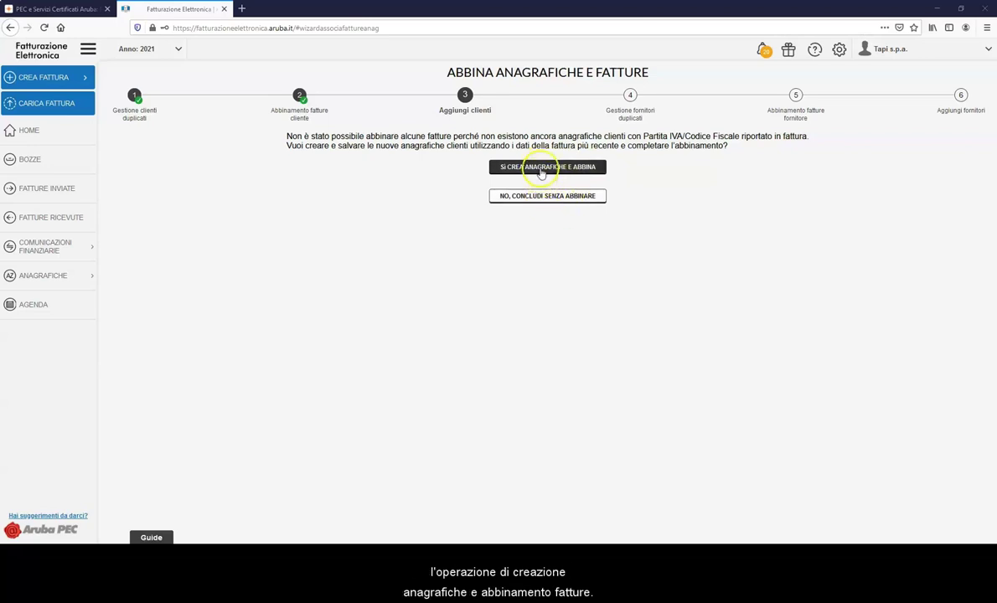
Create the missing client record from invoice data, then continue to step 4.
click(541, 168)
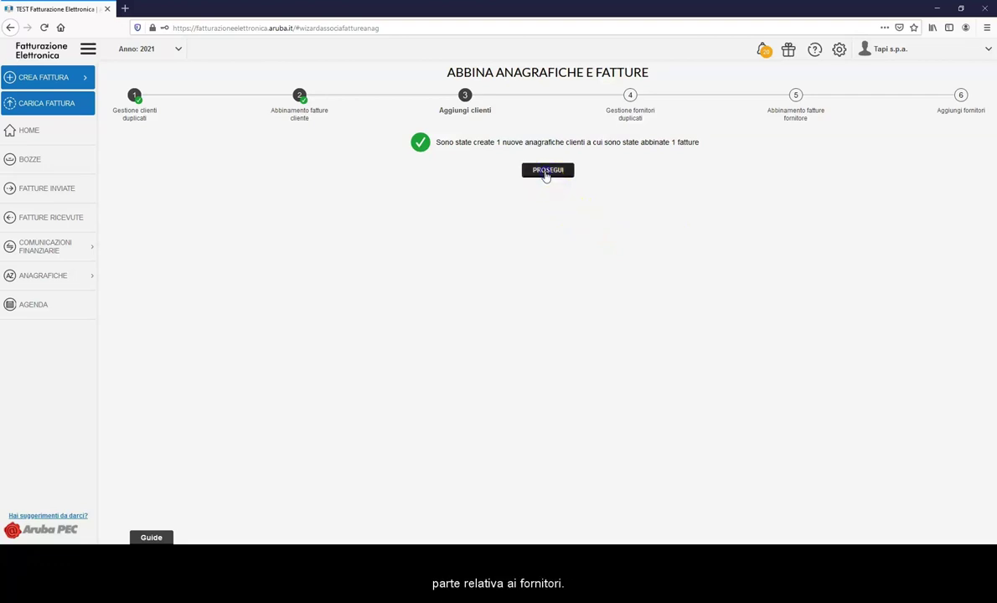
click(546, 173)
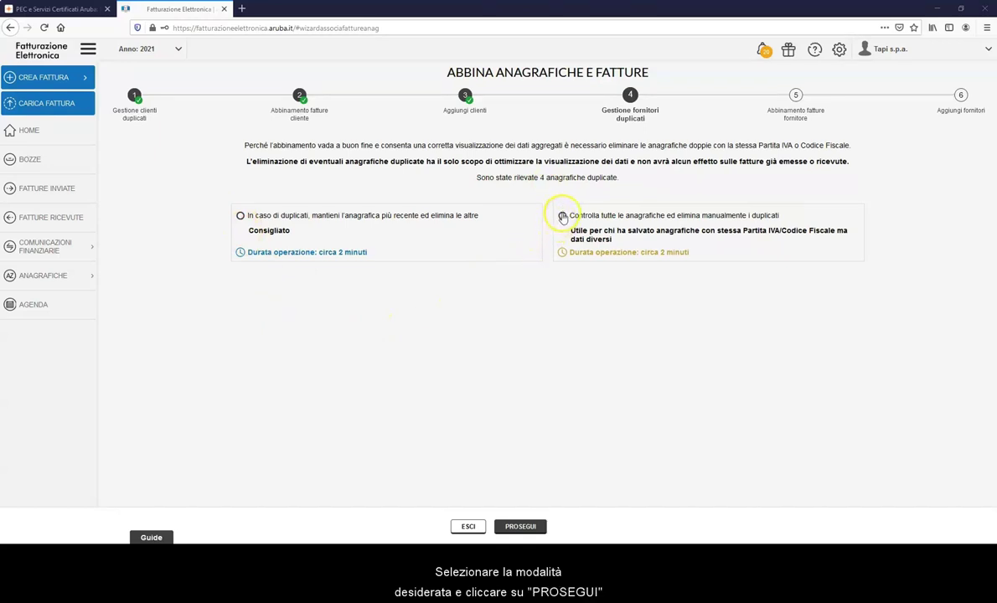
Keep the most recent supplier records to remove 3 duplicates, then close the wizard.
click(242, 217)
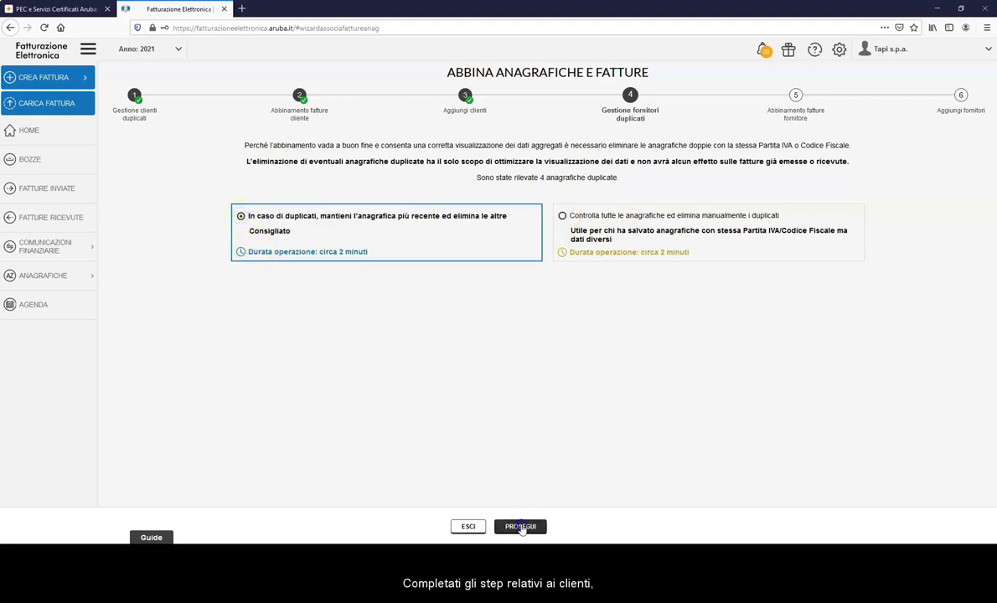
click(520, 527)
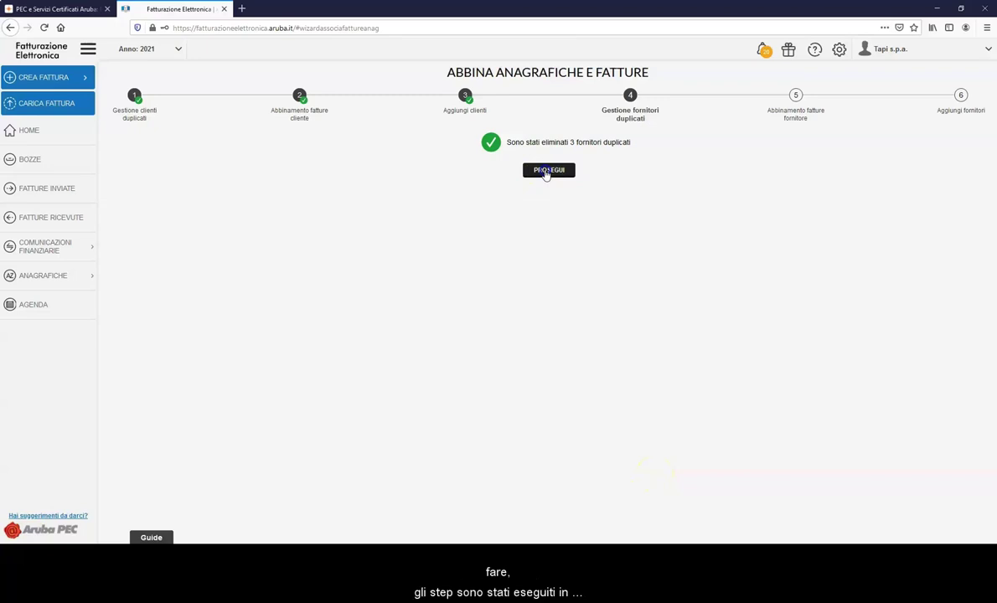
click(548, 171)
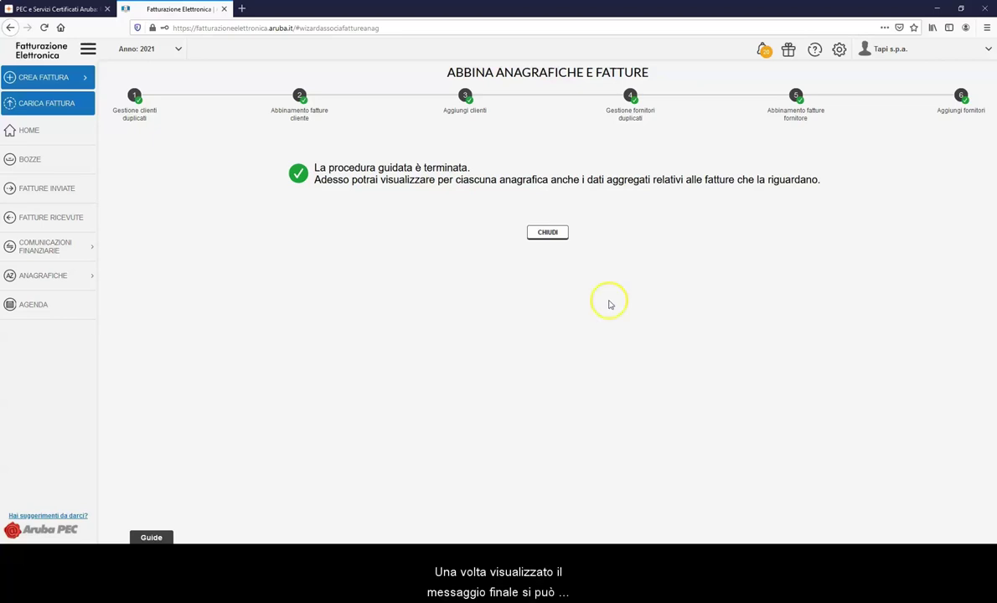
click(549, 232)
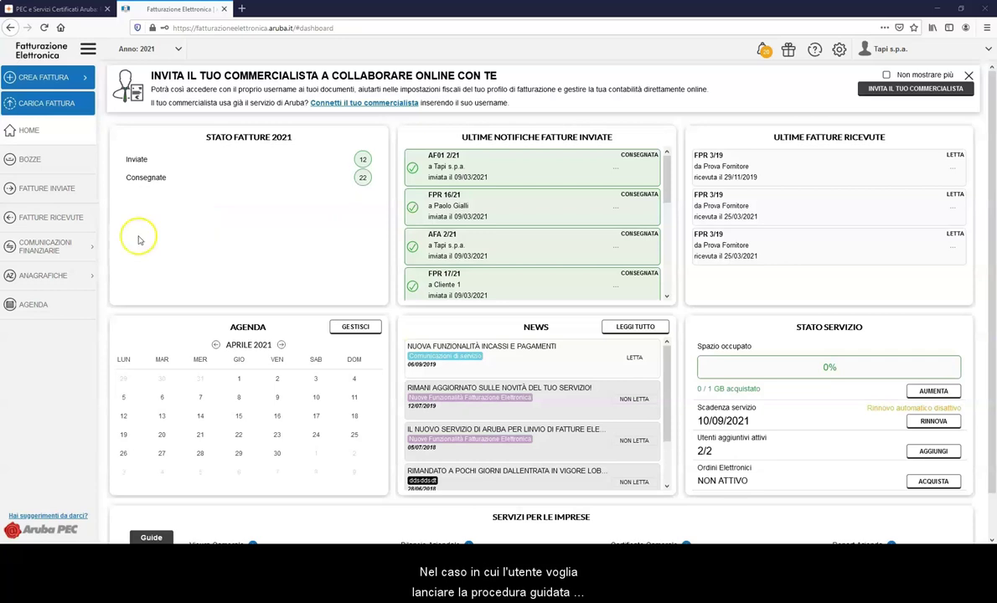
From the ANAGRAFICHE > CLIENTI list, launch the 'Abbina fatture' matching wizard.
click(51, 276)
click(52, 301)
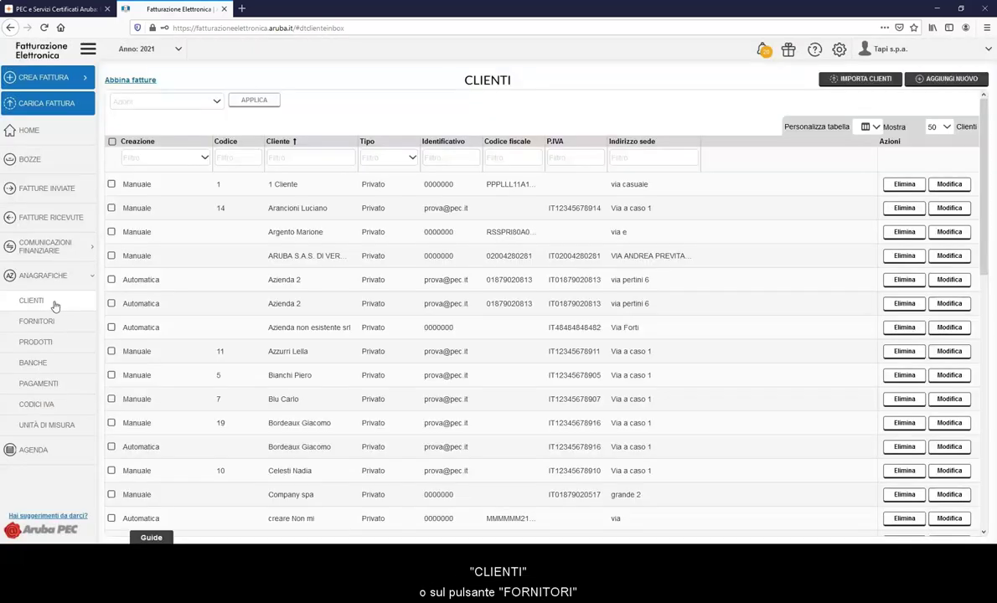
click(137, 81)
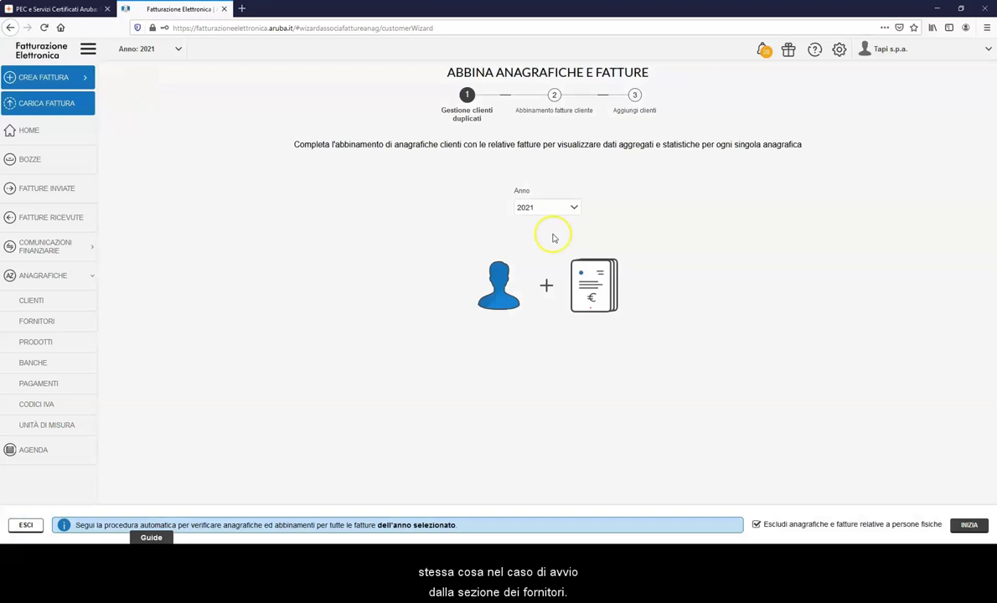
Start the 2019 client matching and delete duplicate clients, keeping only the most recent record.
click(573, 210)
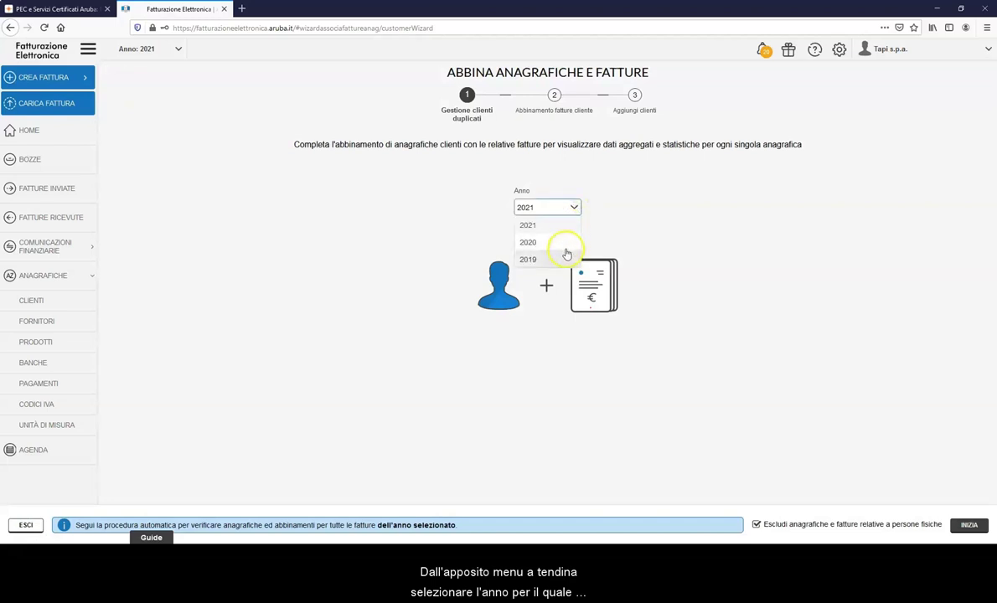
click(528, 259)
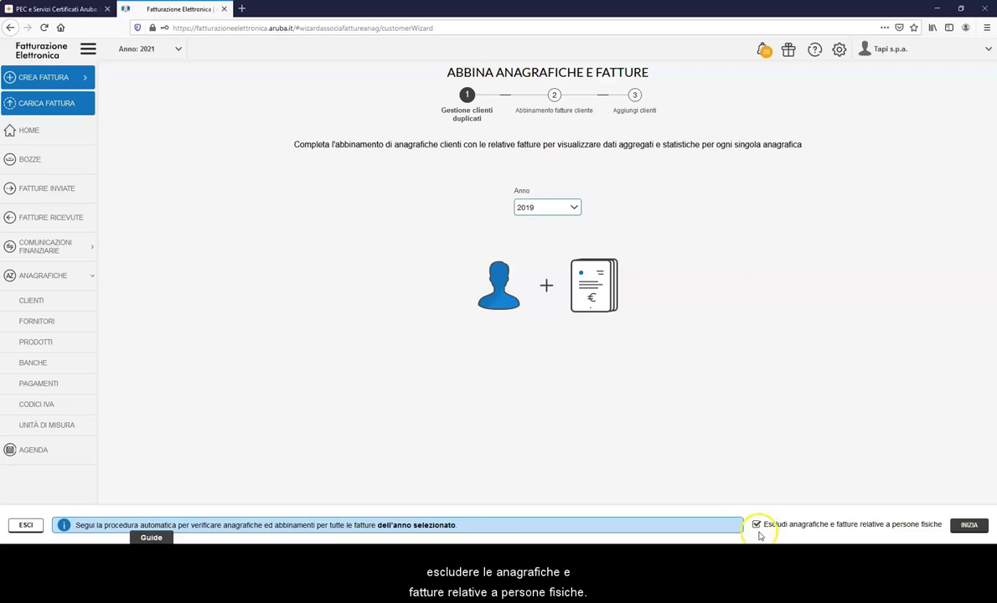
click(969, 526)
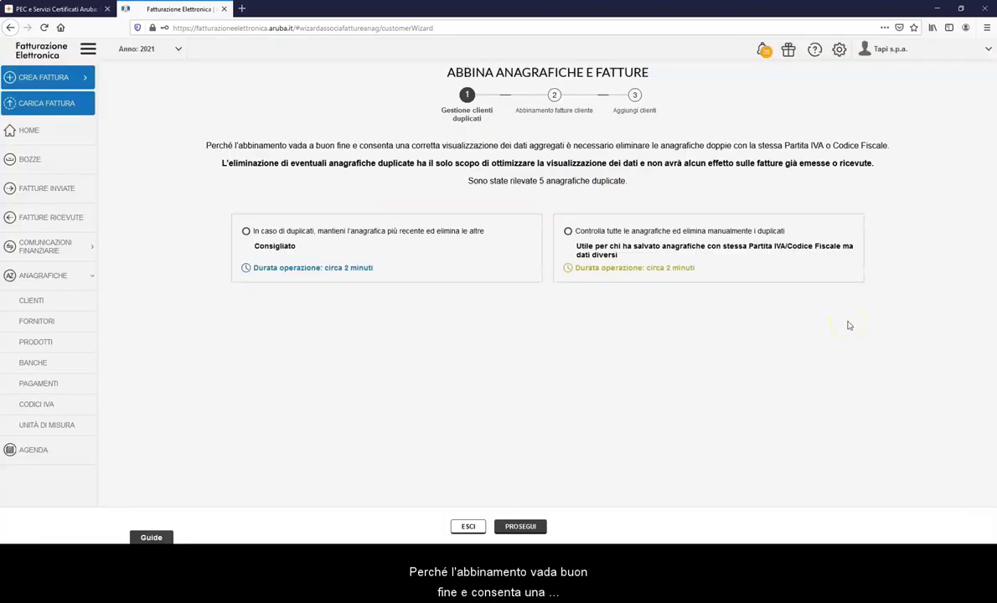
click(246, 232)
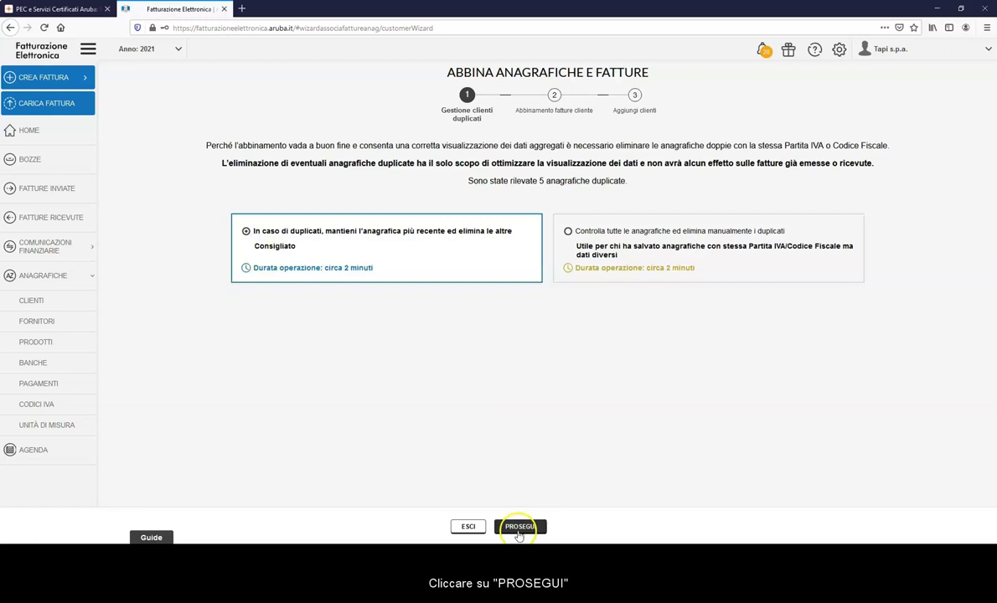
click(519, 528)
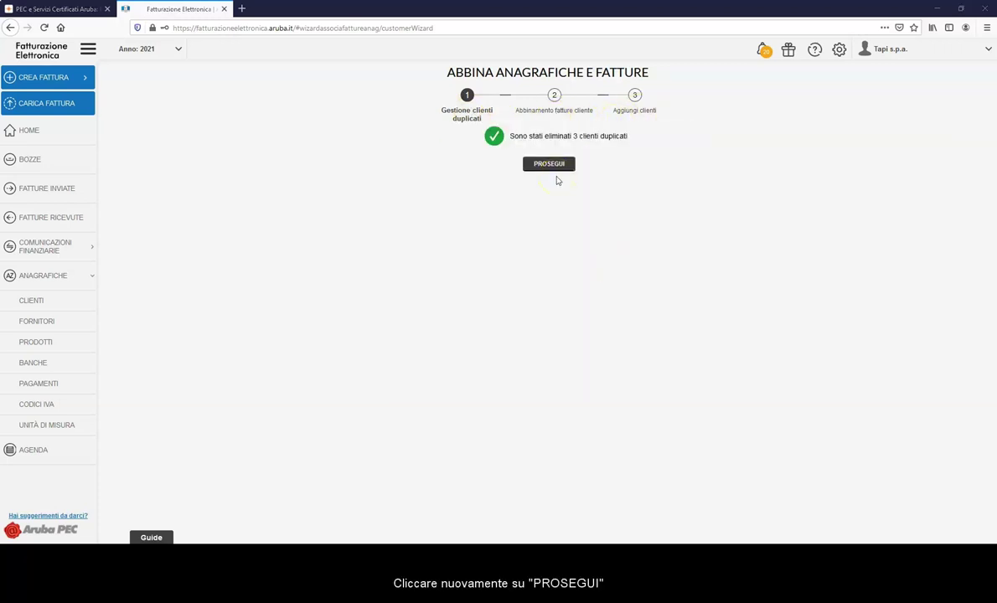
Continue past the duplicate and empty invoice-group steps and close the finished wizard.
click(552, 168)
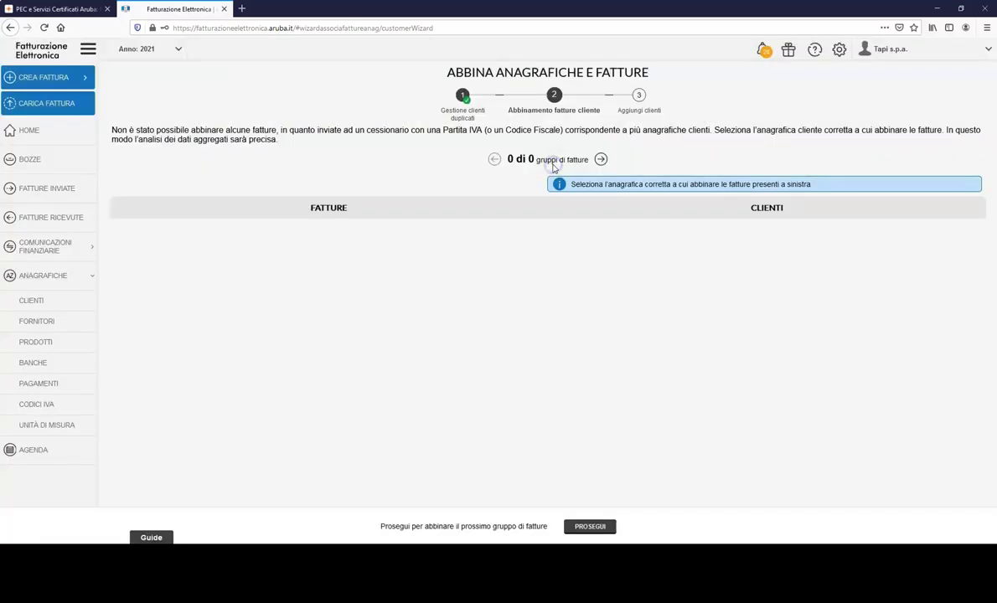
click(549, 223)
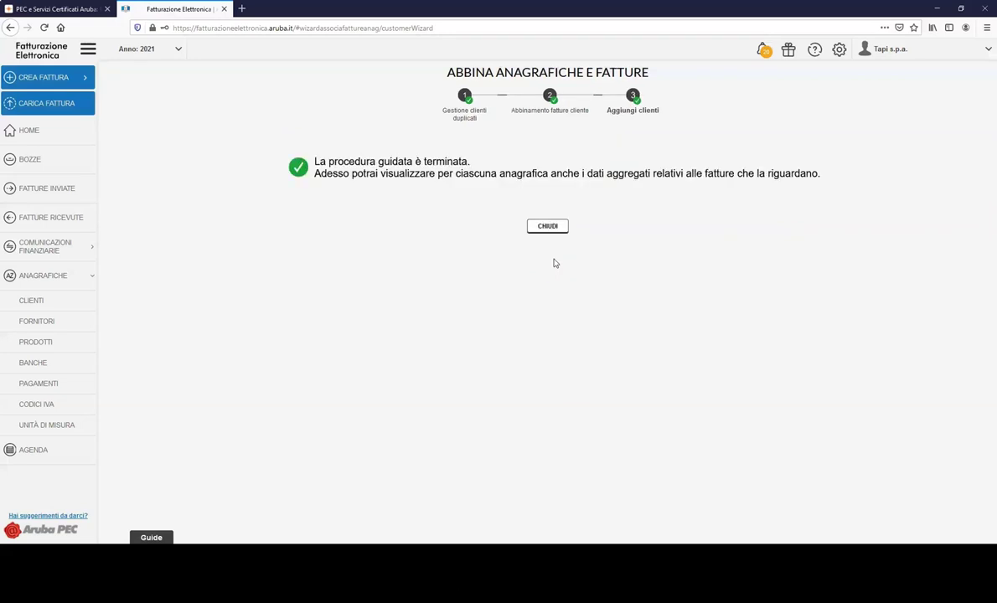
click(550, 225)
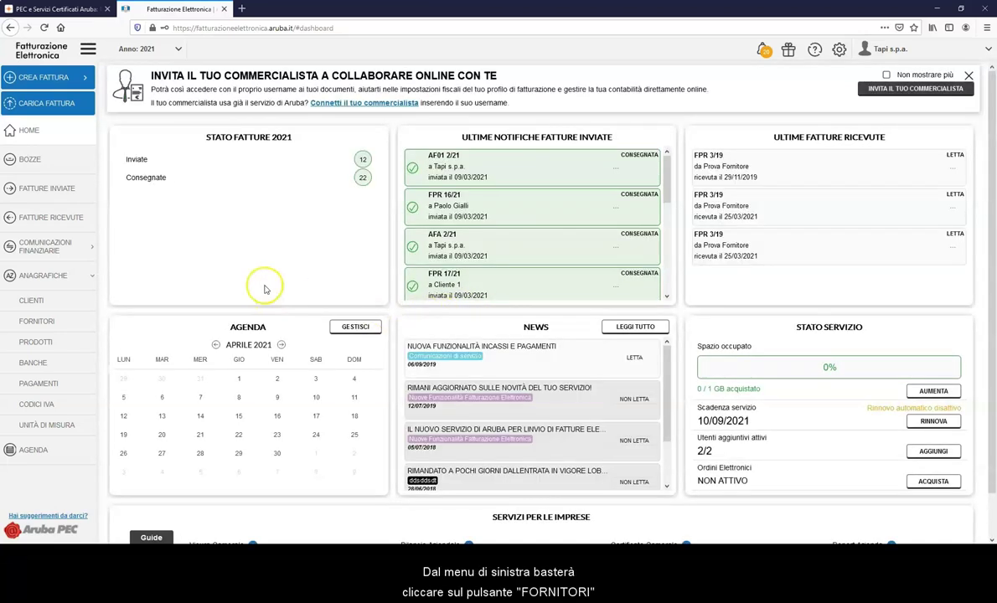
From FORNITORI, run 'Abbina fatture' for year 2020 and close the wizard when finished.
click(42, 322)
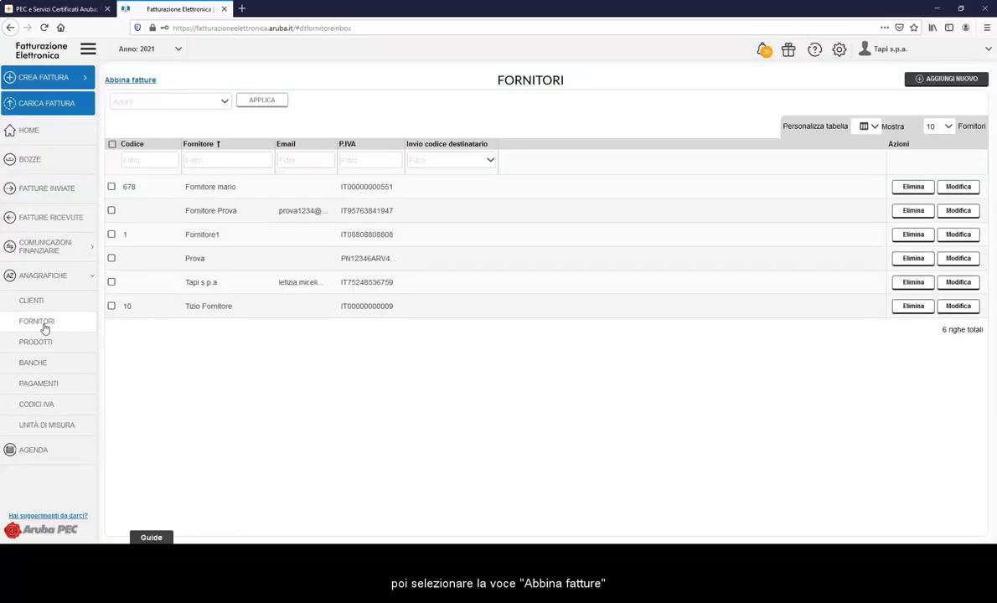
click(137, 81)
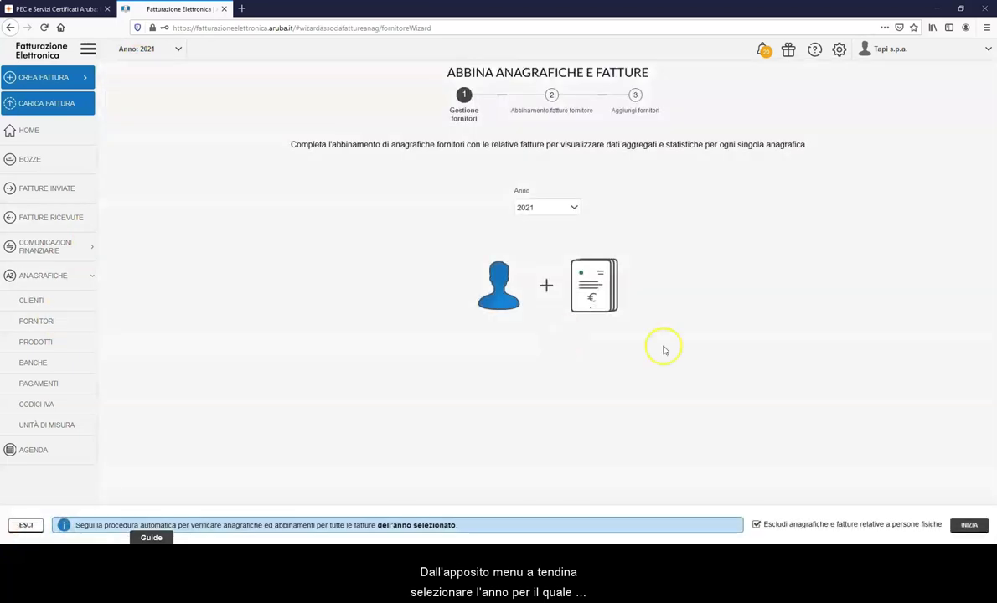
click(550, 209)
click(549, 242)
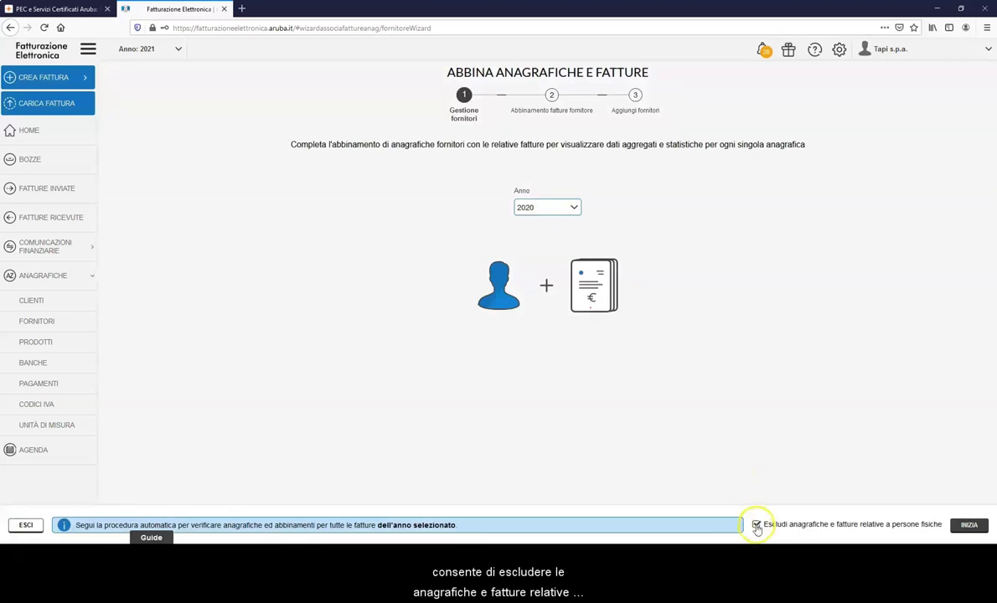
click(967, 526)
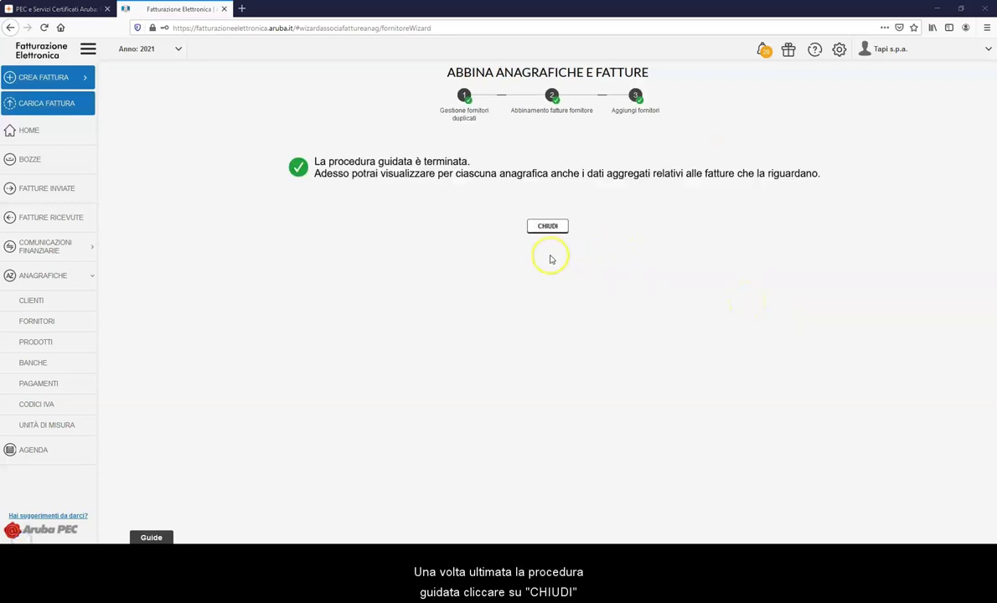
click(546, 226)
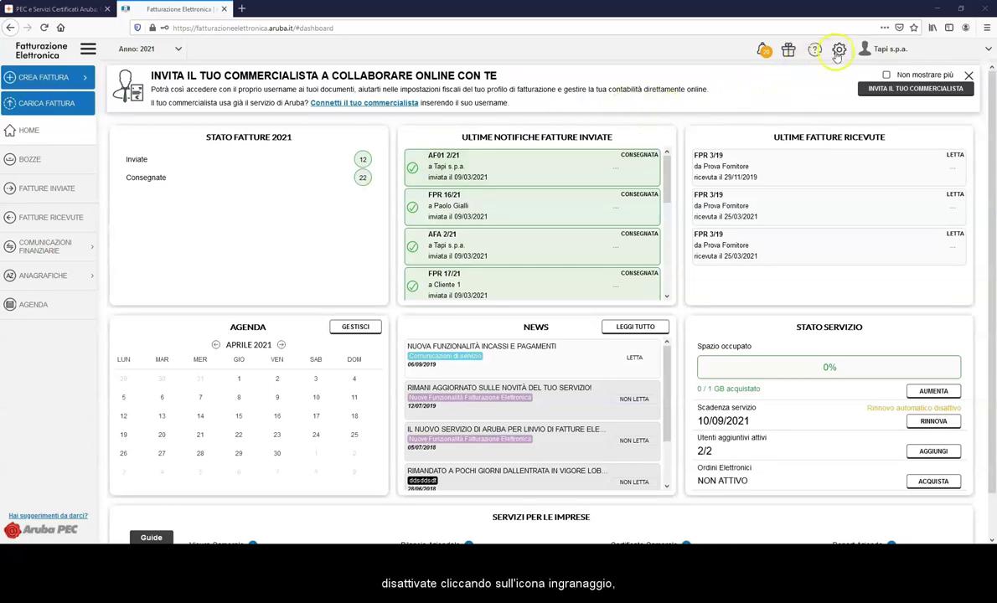
Open the Abbinamento anagrafiche / fatture page in the general settings.
click(837, 52)
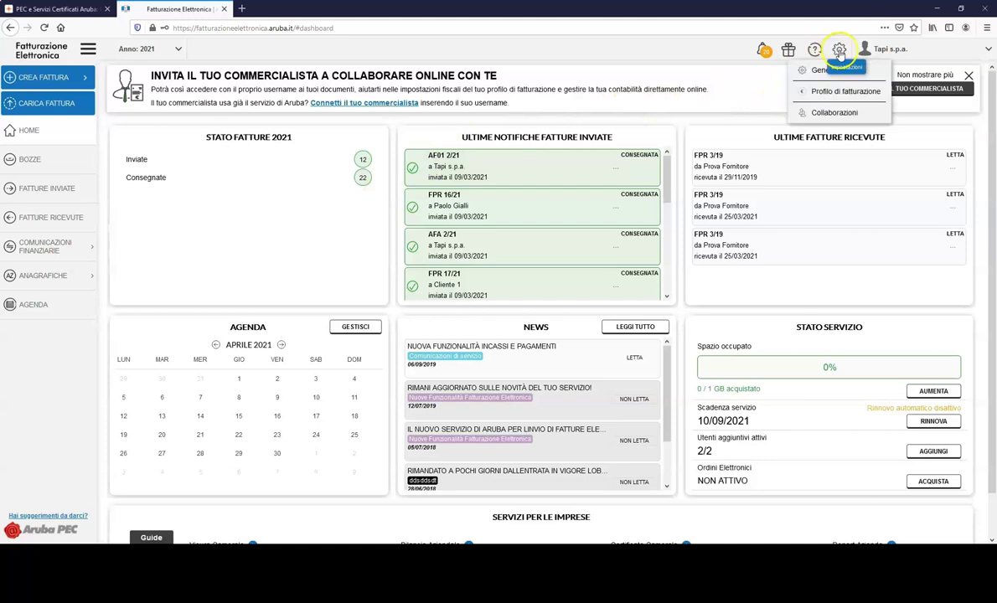
click(824, 72)
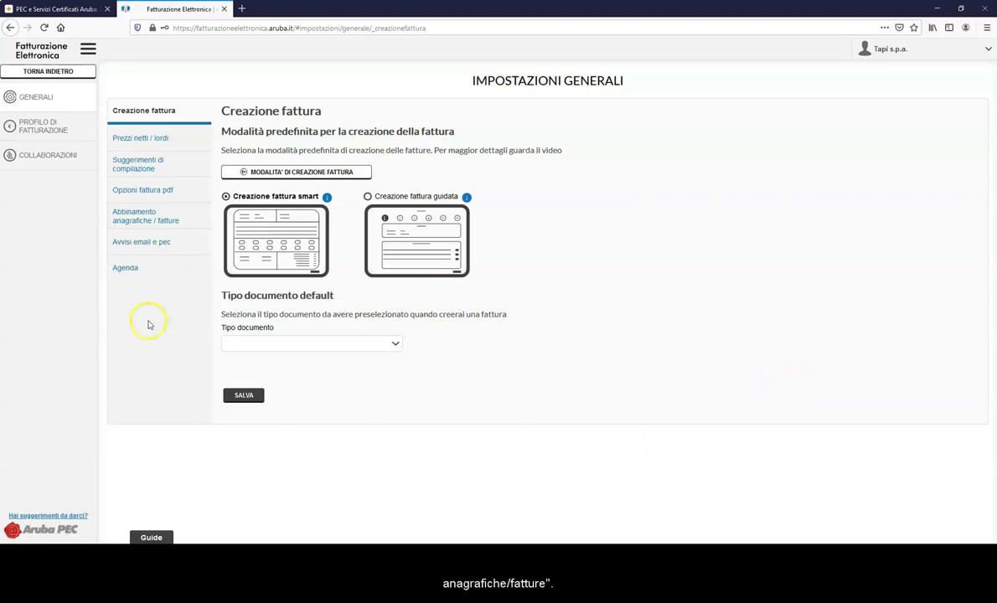
click(163, 218)
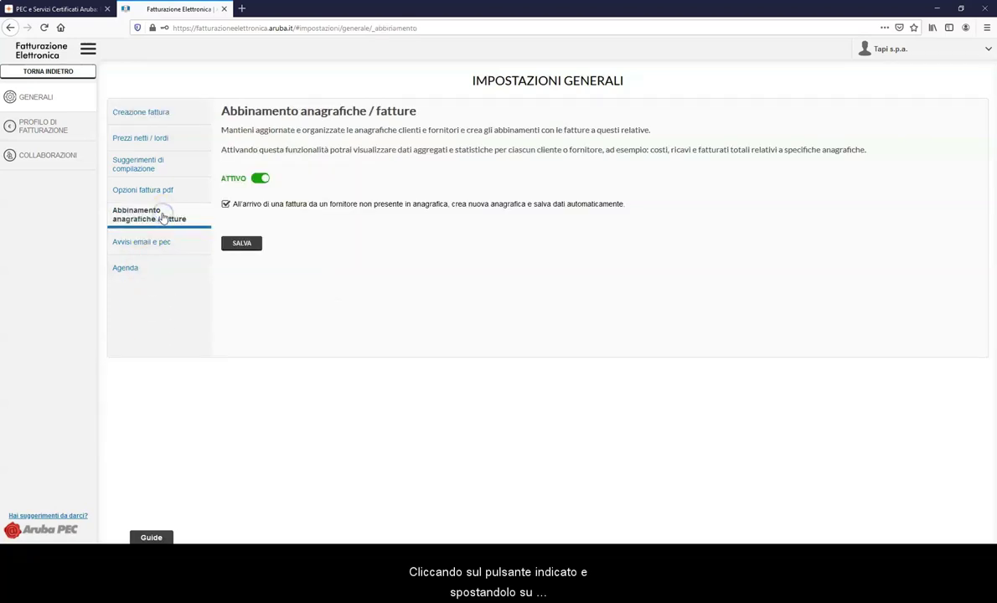
Save the settings with matching and automatic new-supplier record creation both enabled.
click(262, 180)
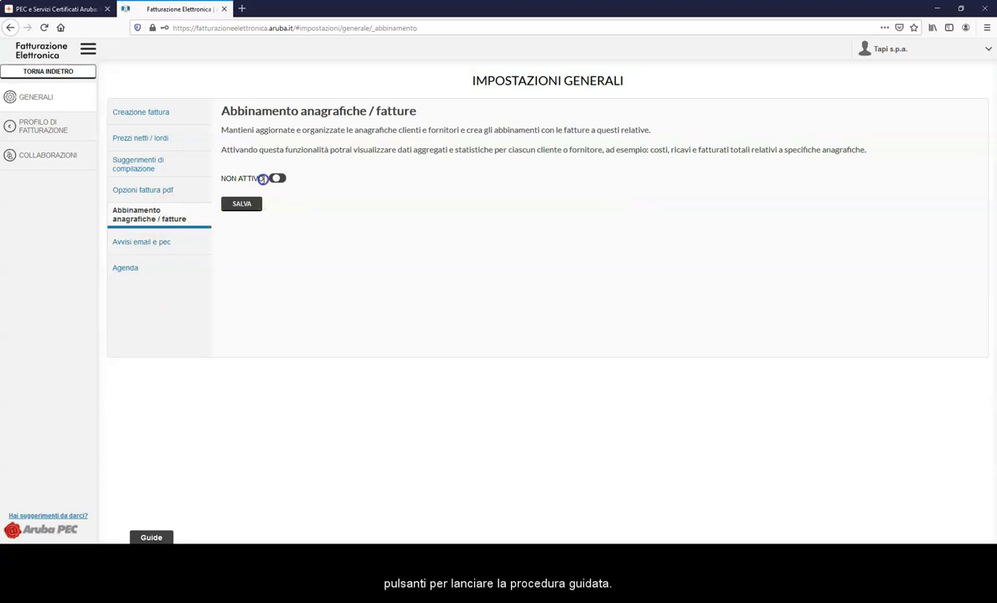
click(273, 180)
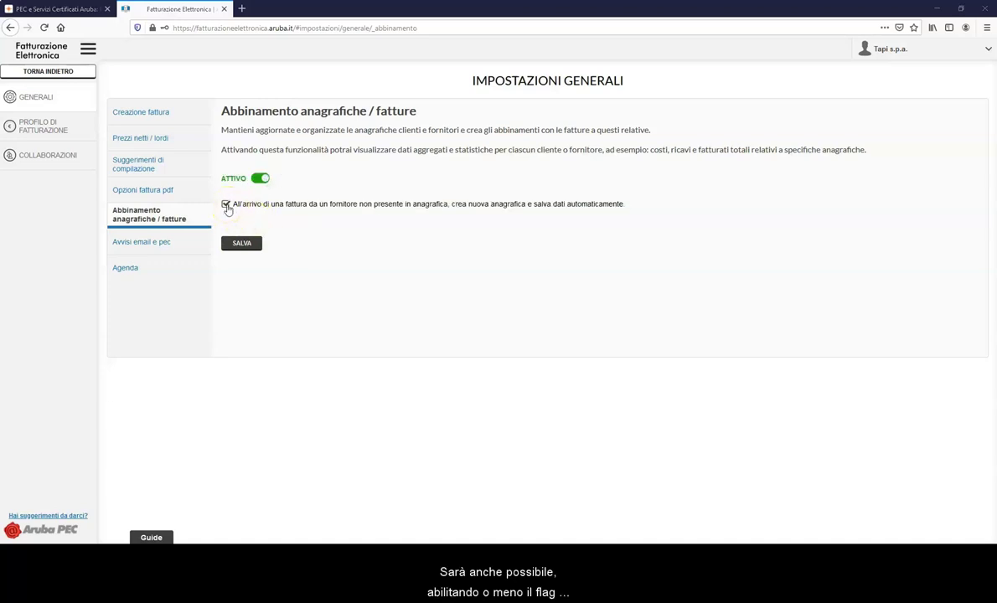
click(226, 205)
click(226, 205)
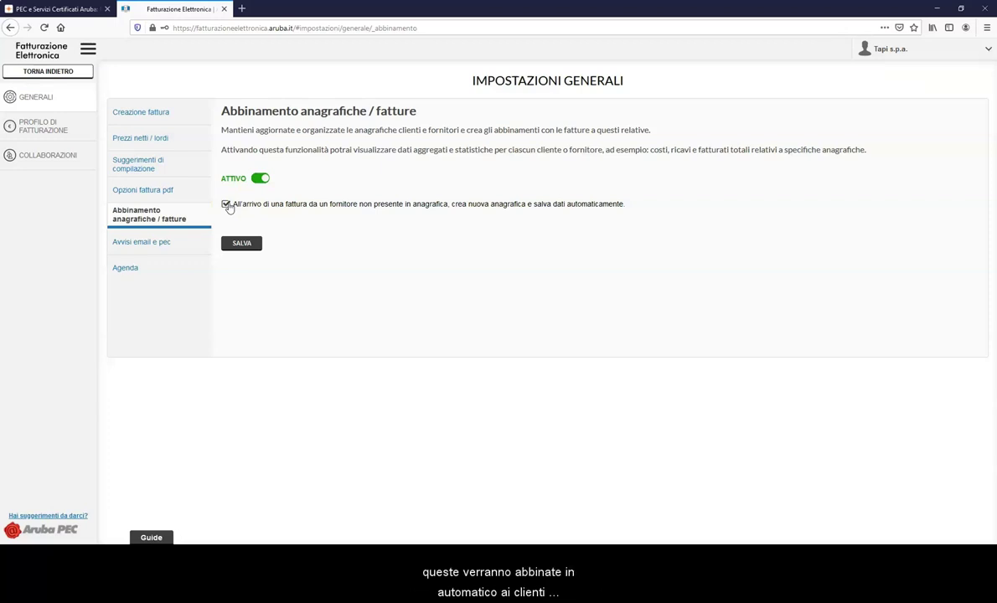
click(244, 243)
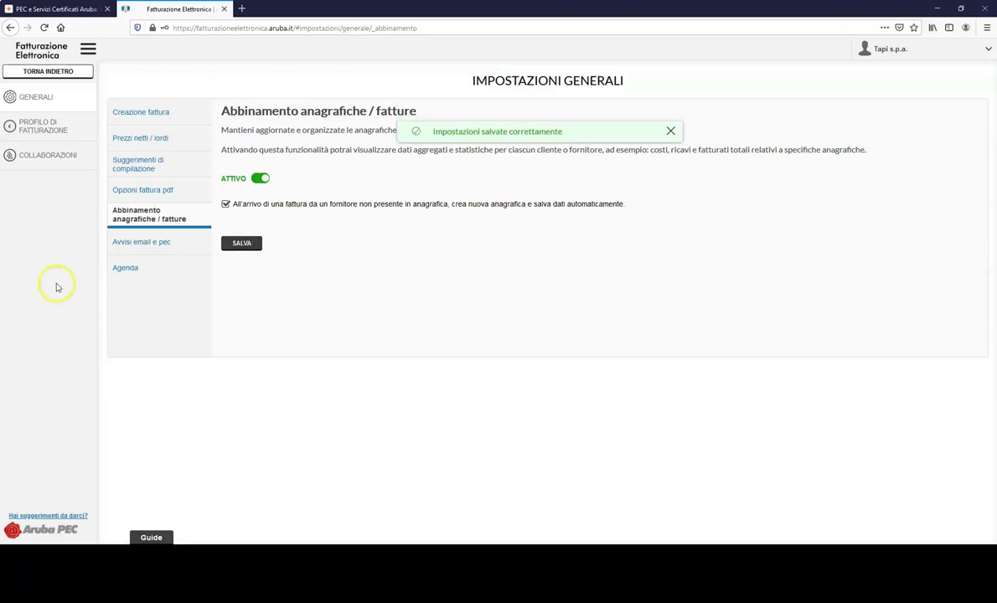
Open sent invoice FPR 16/21 and view its linked client with 100,00 € business volume.
click(79, 74)
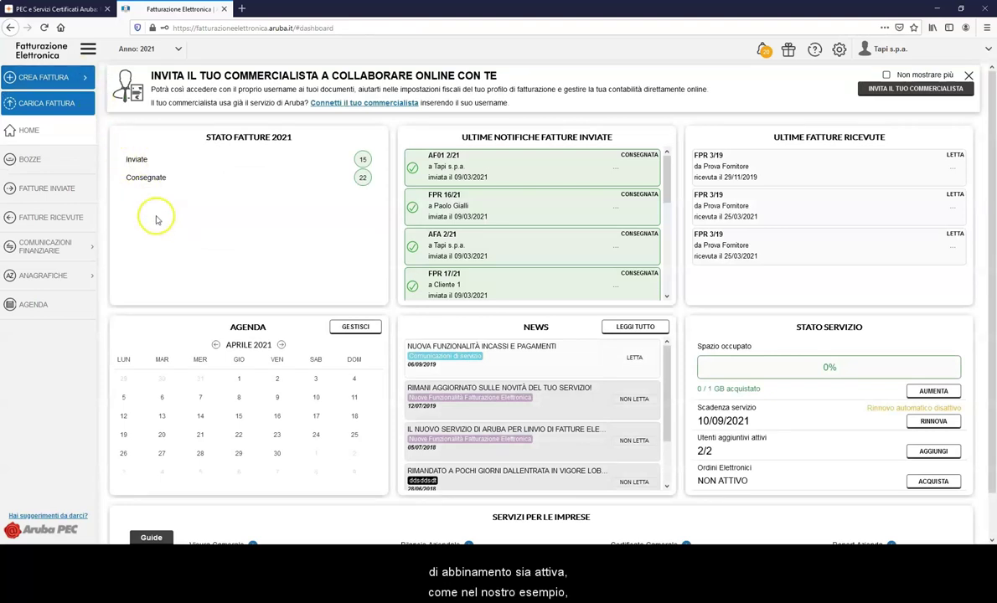
click(70, 192)
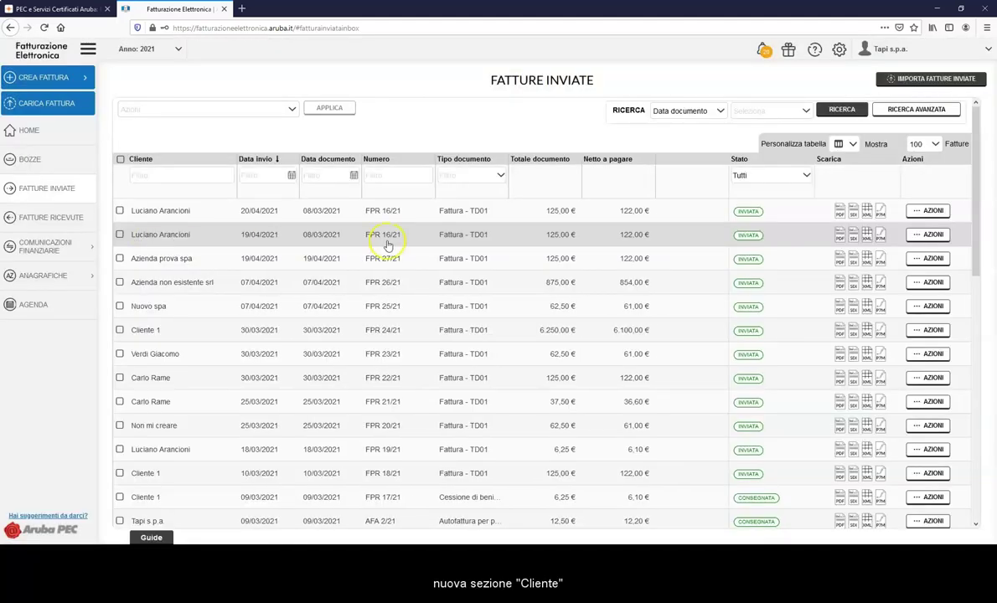
click(350, 211)
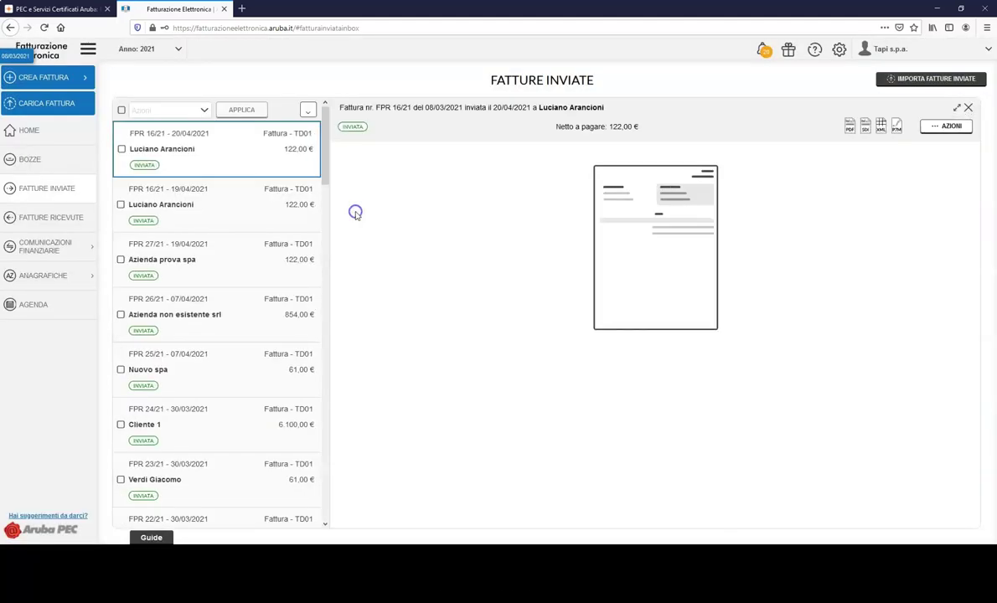
click(508, 155)
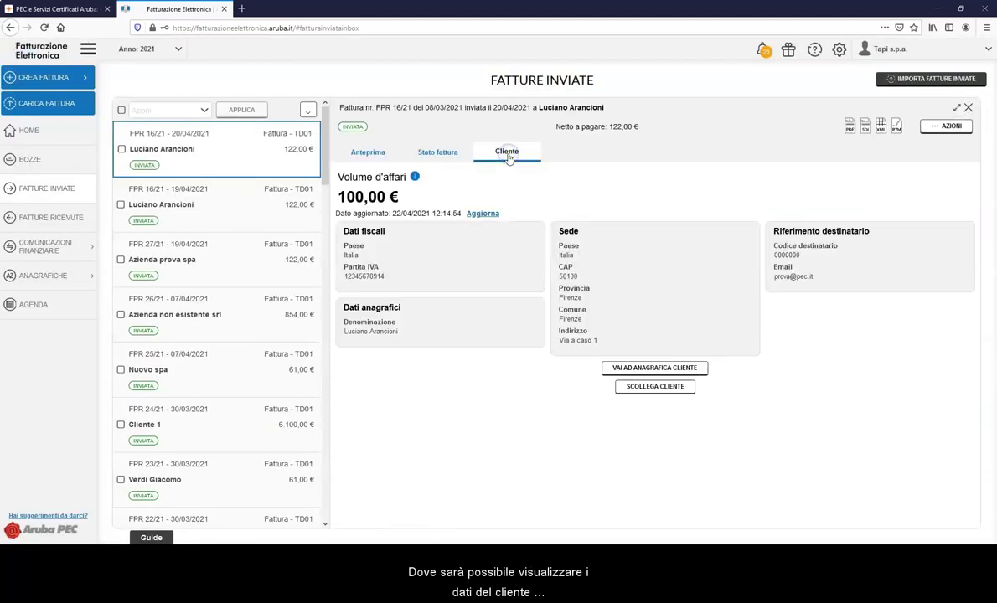
click(485, 213)
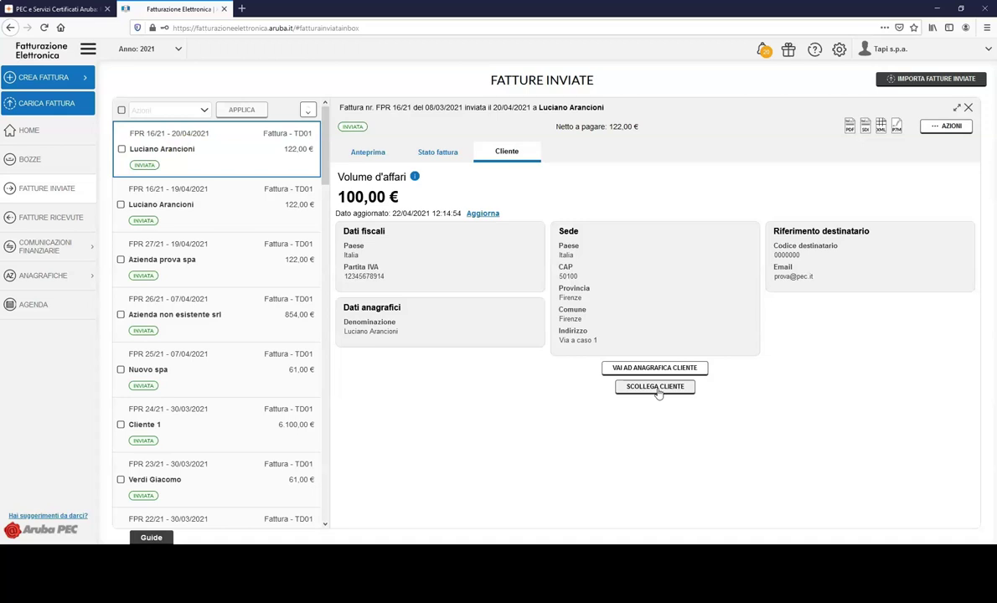
Unlink the client from invoice FPR 16/21, then re-match it with ABBINA FATTURA.
click(658, 390)
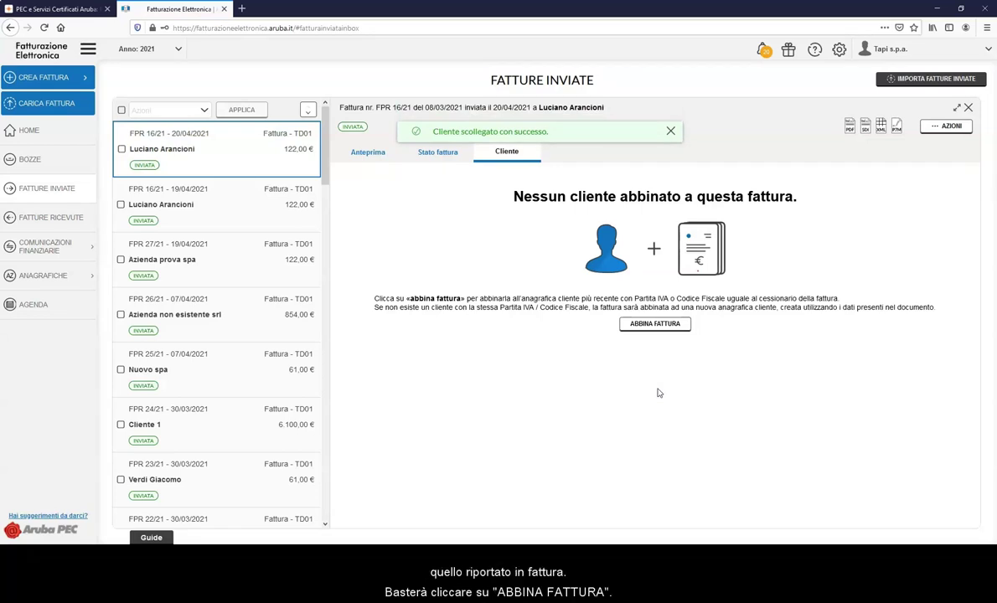
click(660, 326)
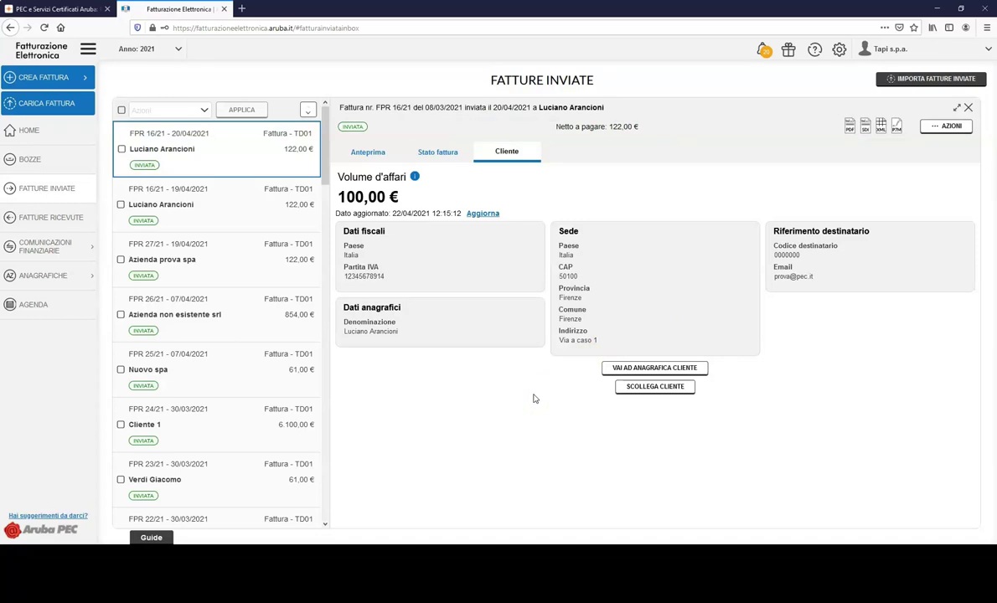
Open client code 11 in Clienti and list its invoices FPR 7/21 and FPR 3/21.
click(44, 276)
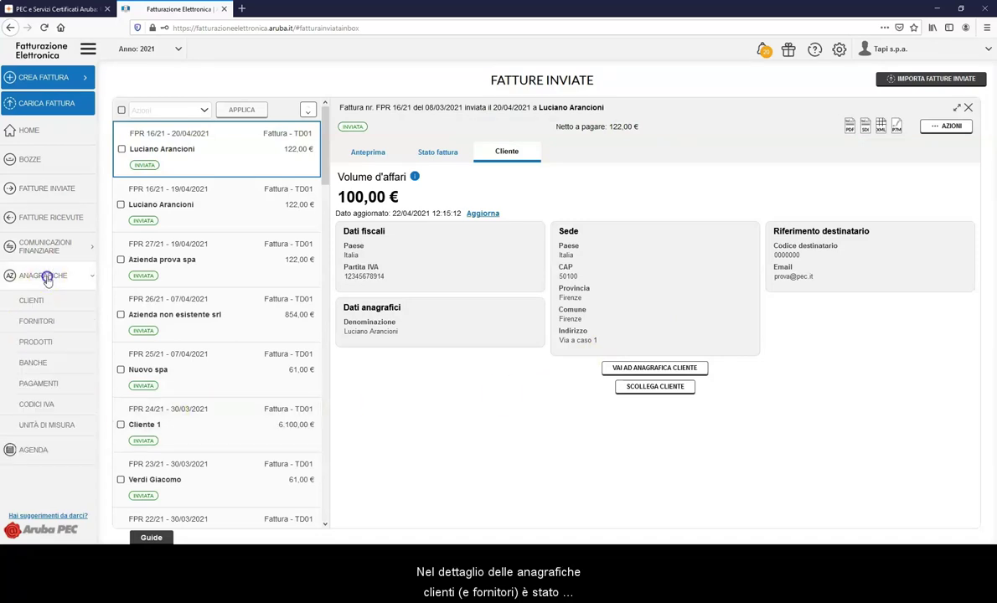
click(32, 302)
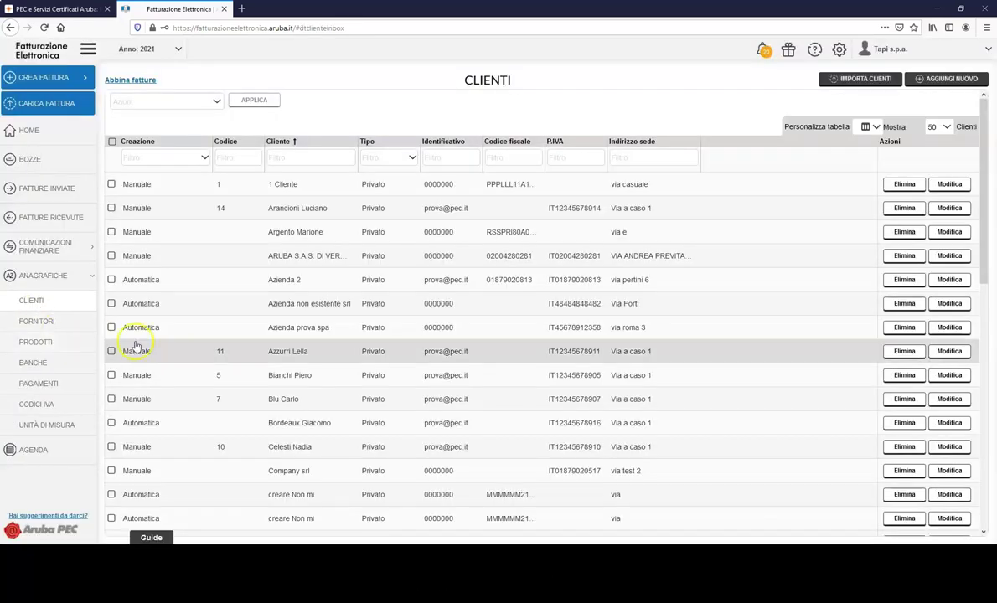
click(300, 355)
click(433, 139)
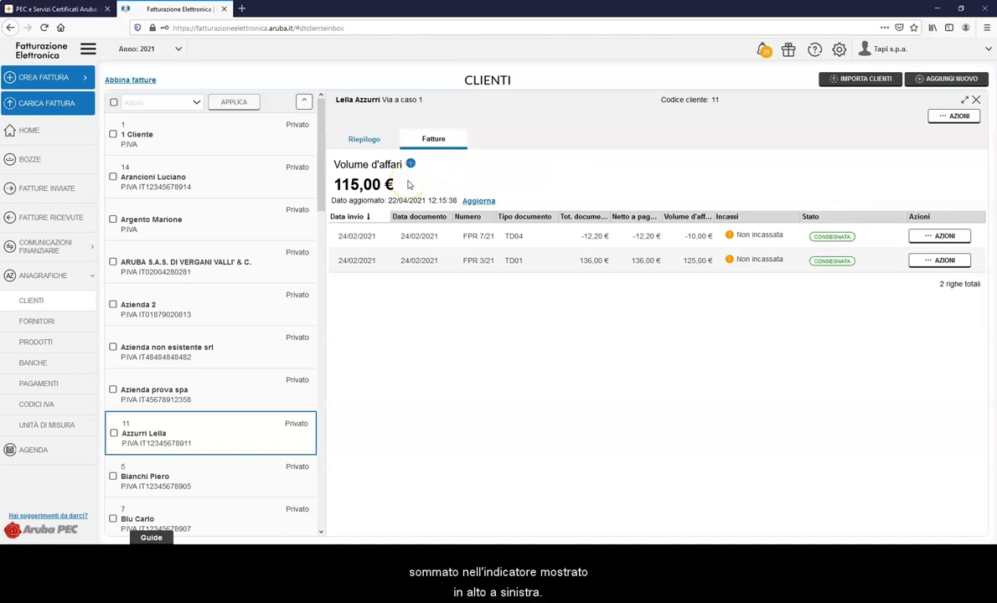
mouse_move(410, 165)
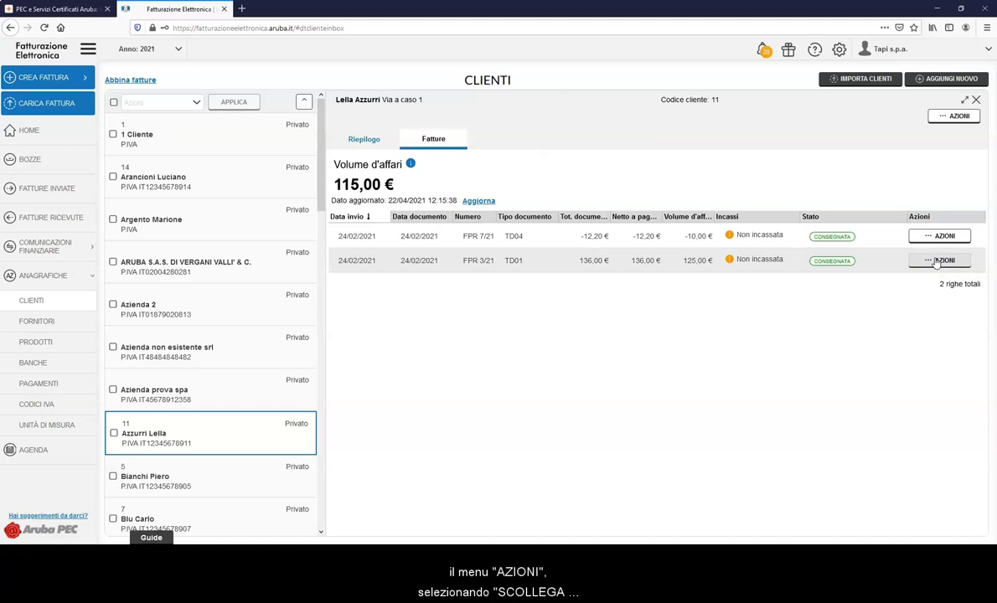
Unlink invoice FPR 3/21 from client 11, then view Azienda 2's empty Fatture tab.
click(938, 260)
click(921, 345)
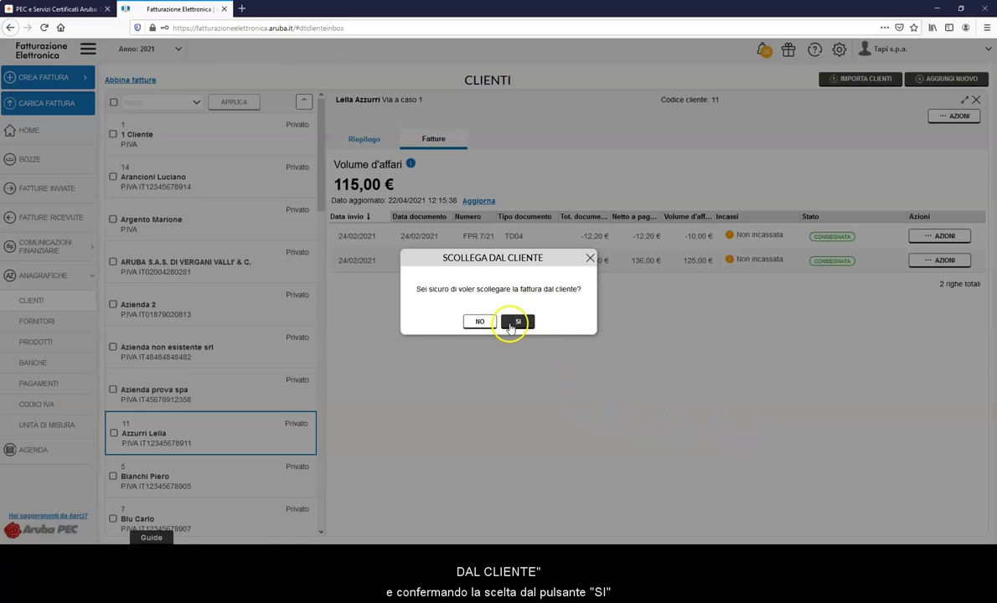
click(513, 325)
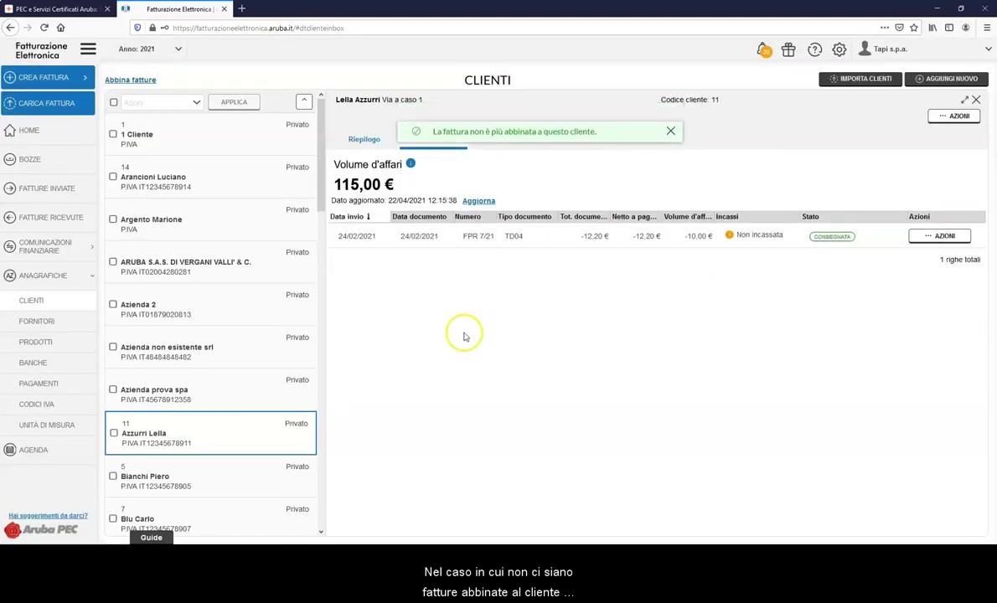
click(243, 300)
click(433, 139)
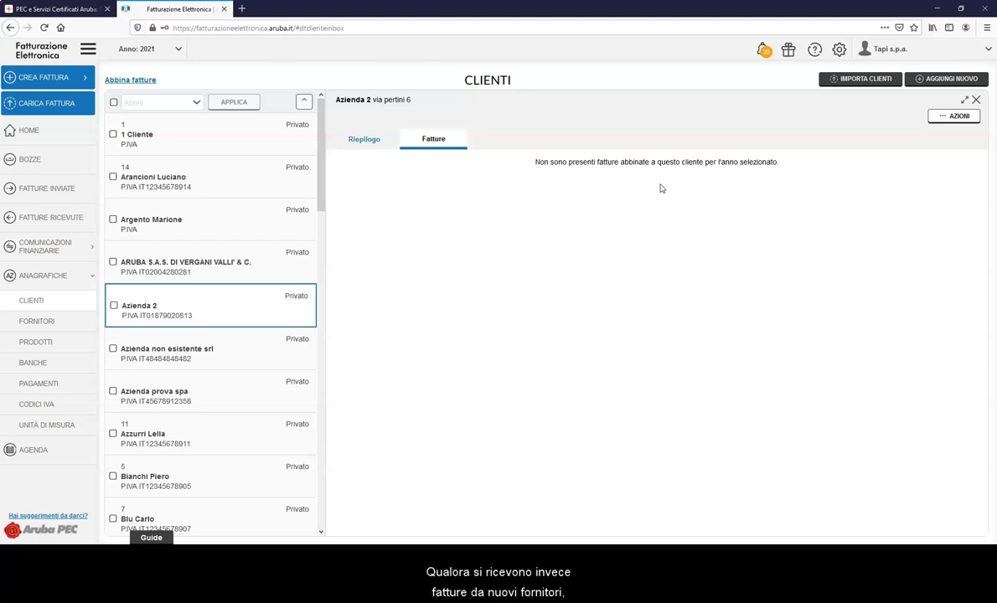
Check that Abbinamento anagrafiche / fatture is still active, then go back to the dashboard.
click(839, 49)
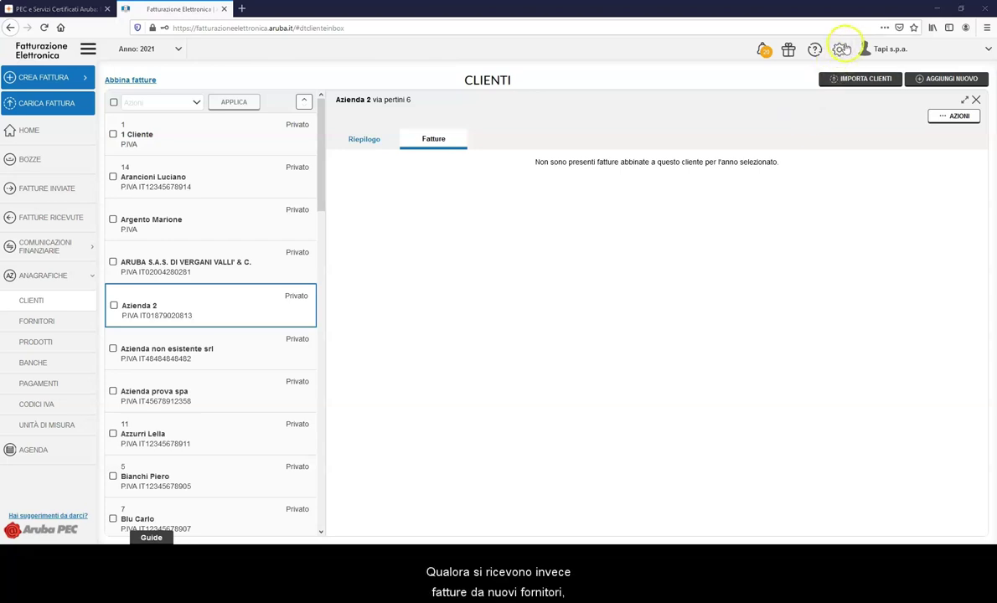
click(841, 70)
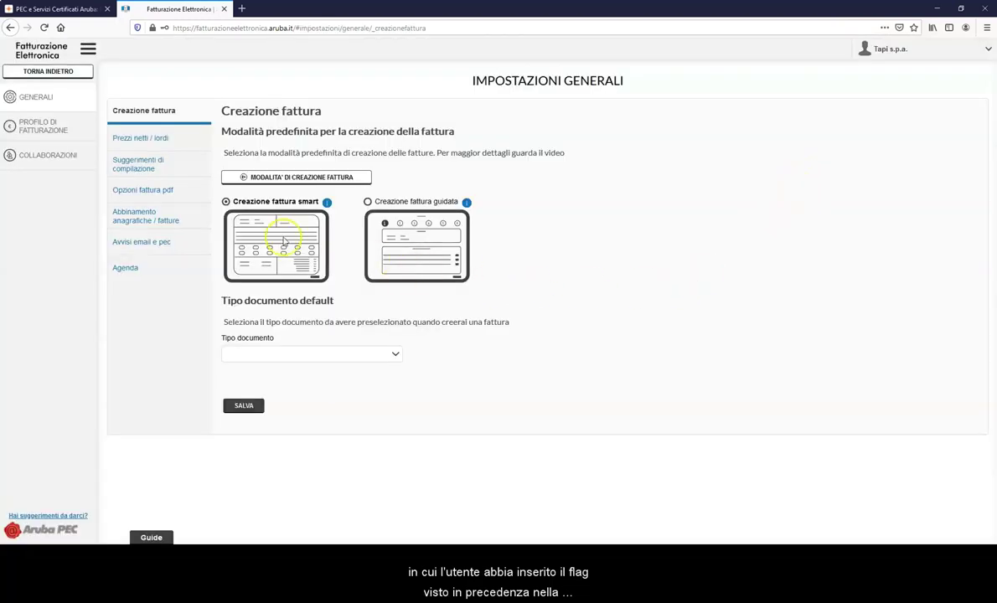
click(181, 218)
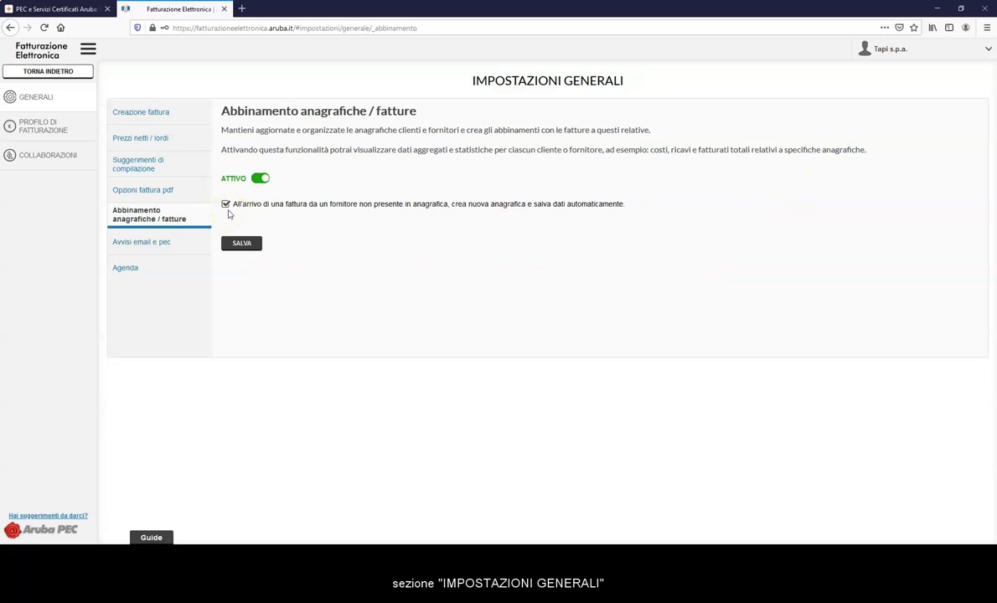
click(73, 72)
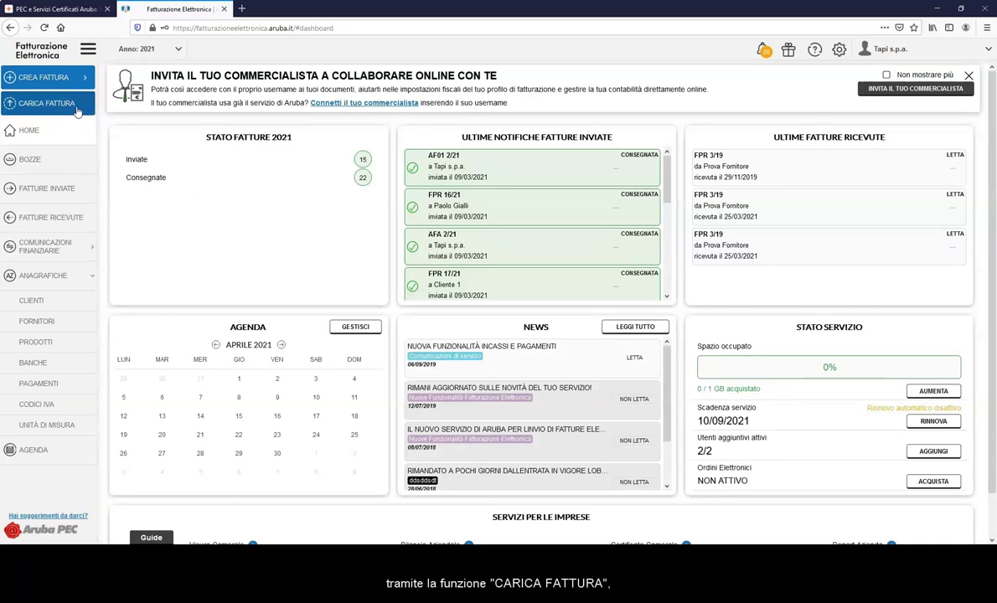
Upload the XML invoice FPR 16/21 file on the Carica fattura page.
click(76, 110)
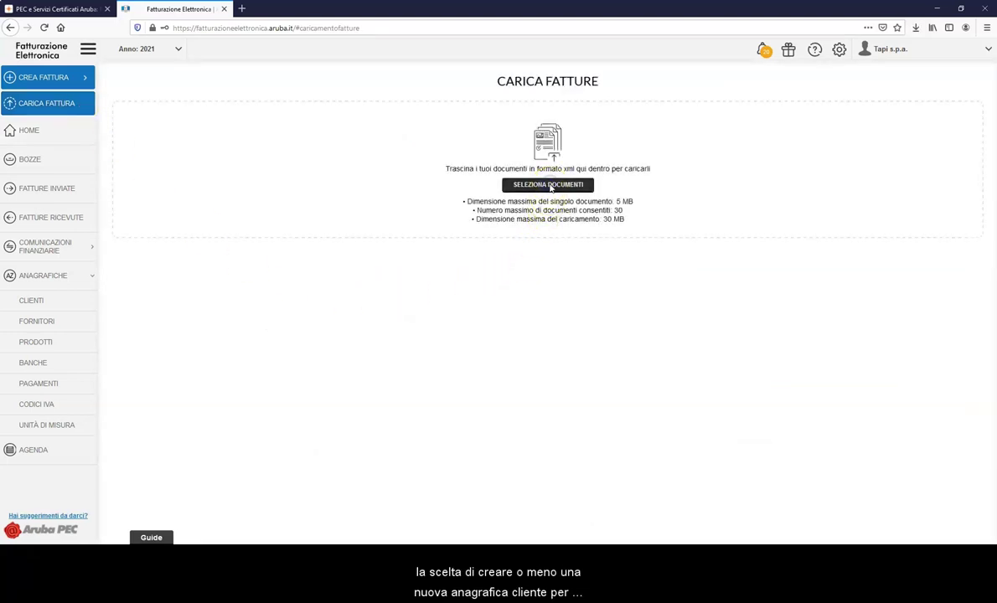
click(548, 185)
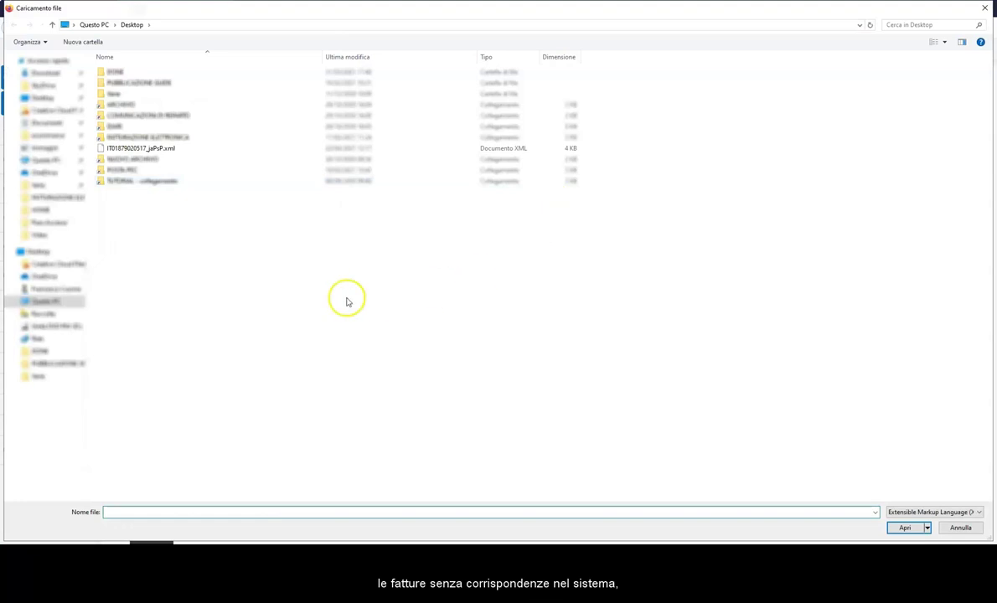
click(177, 149)
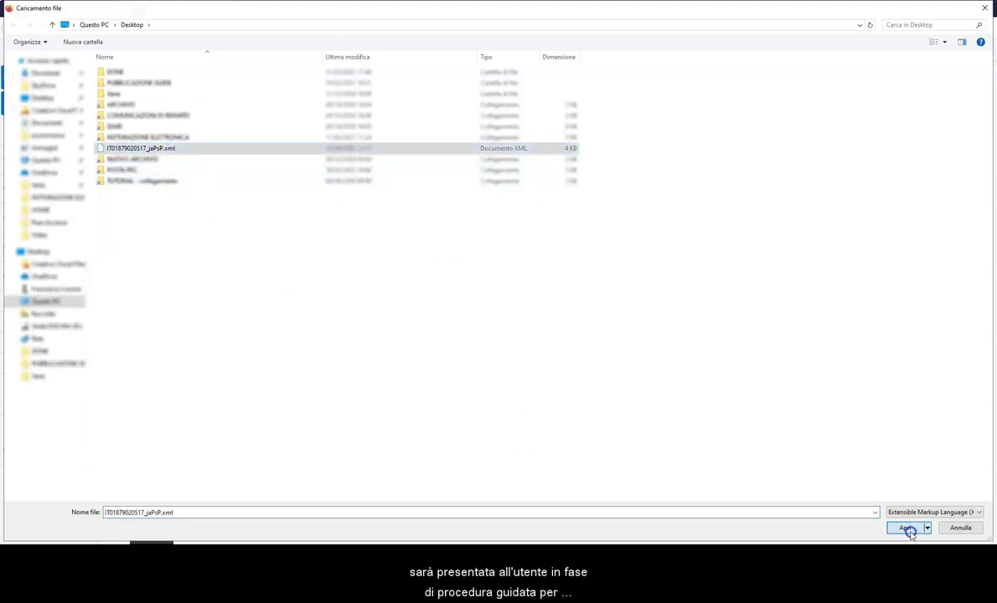
click(904, 527)
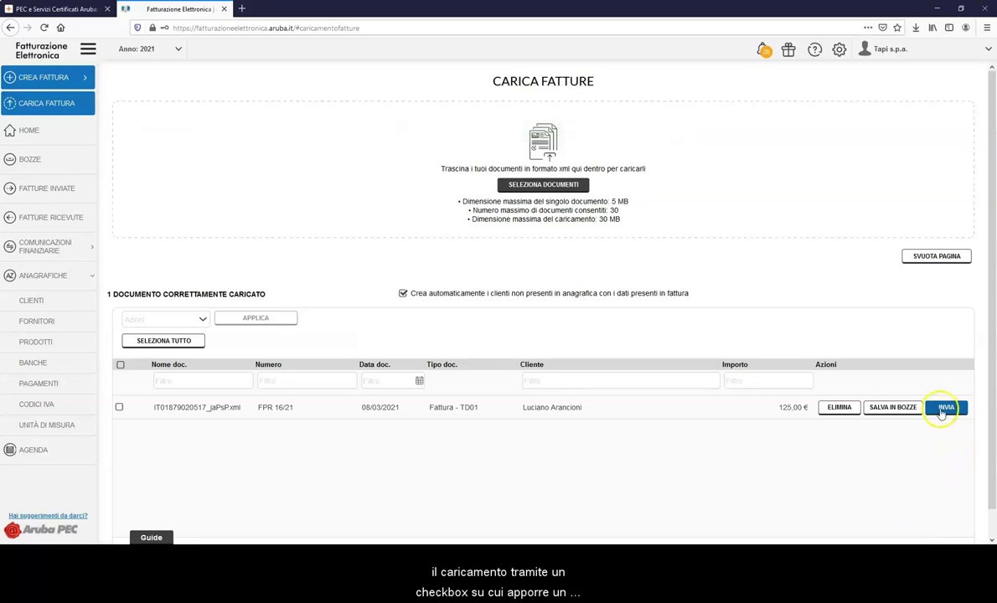
Send the uploaded invoice, confirm it, and return to the home dashboard.
click(943, 410)
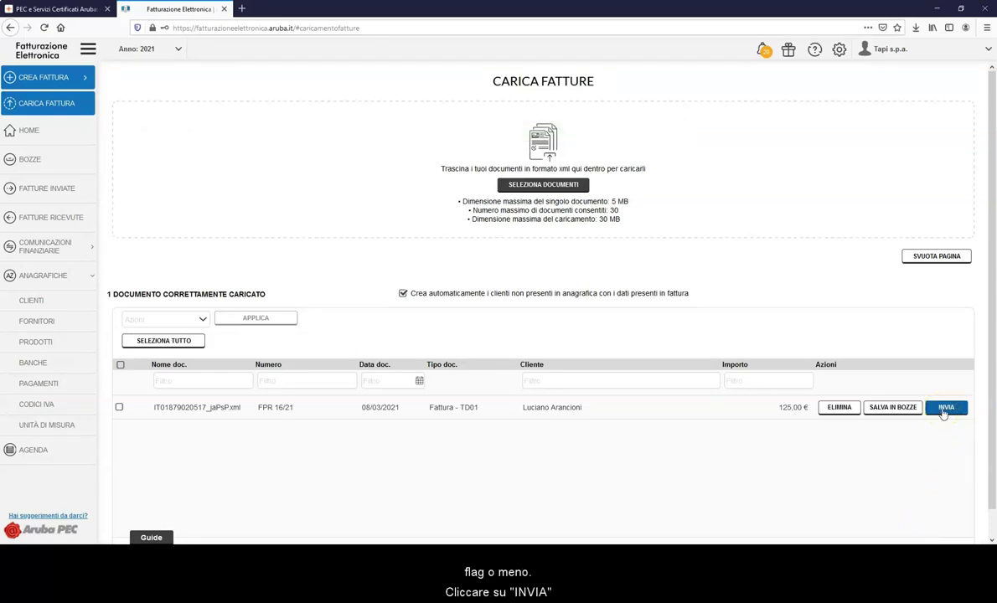
click(944, 410)
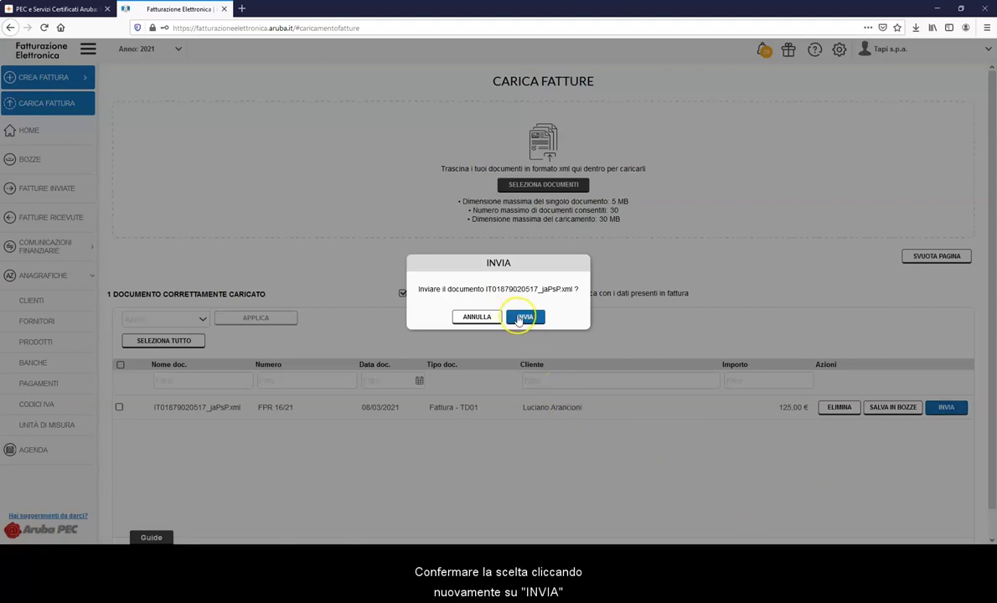
click(519, 318)
click(468, 339)
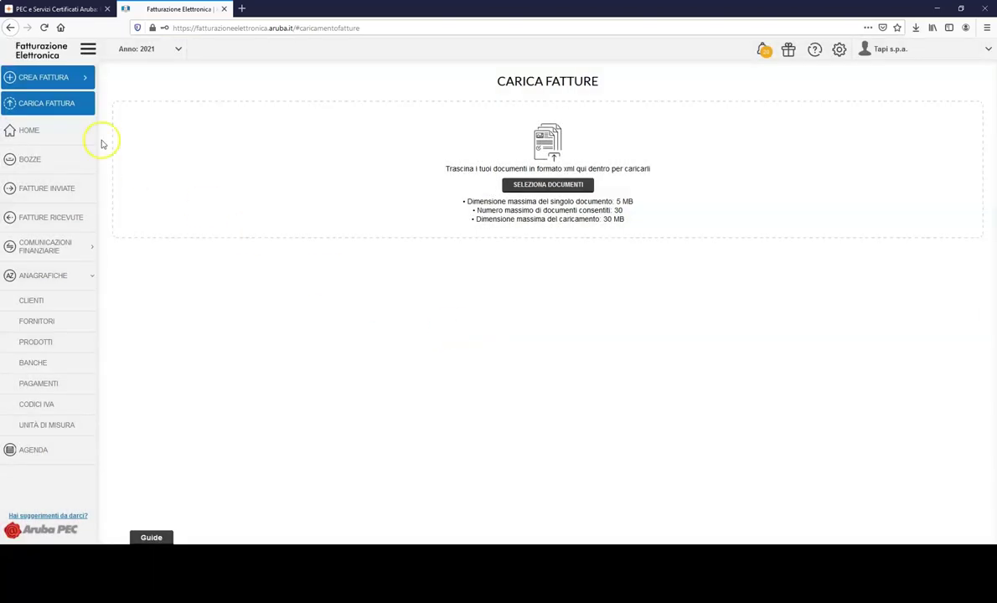
click(84, 131)
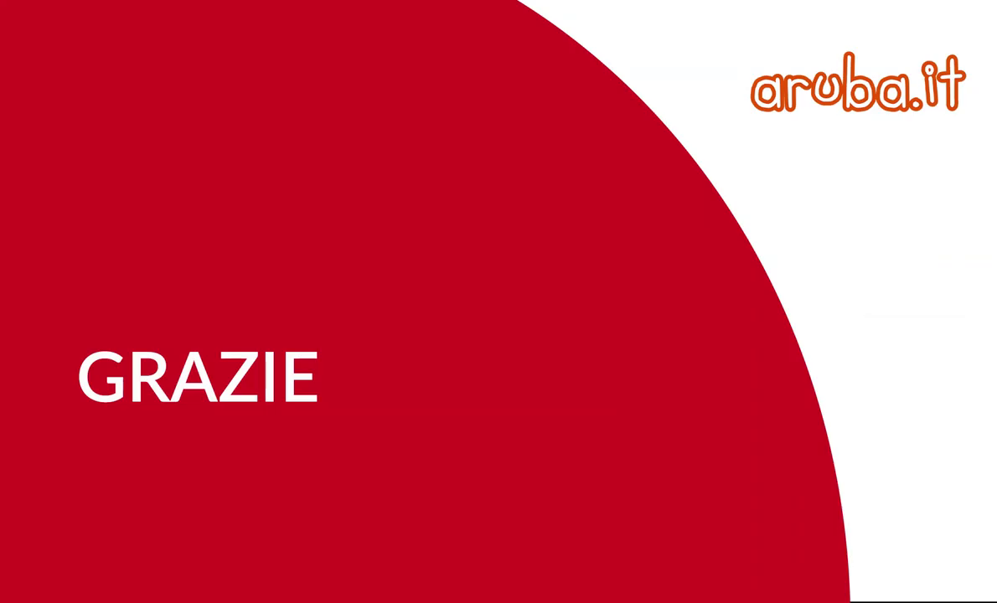